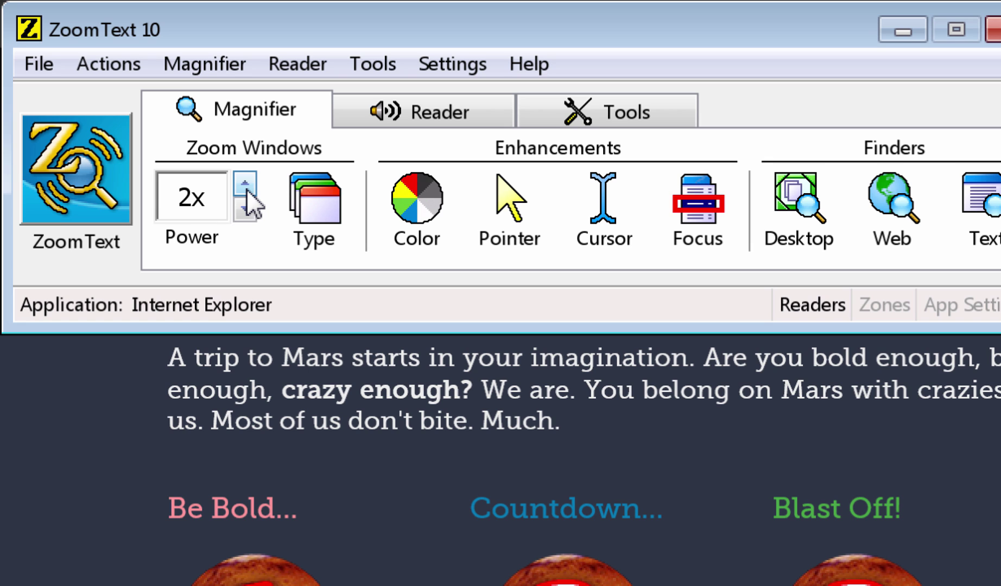
- Raise the magnification power one increment at a time to beyond 28x
{"action": "left_click", "coordinate": [246, 186]}
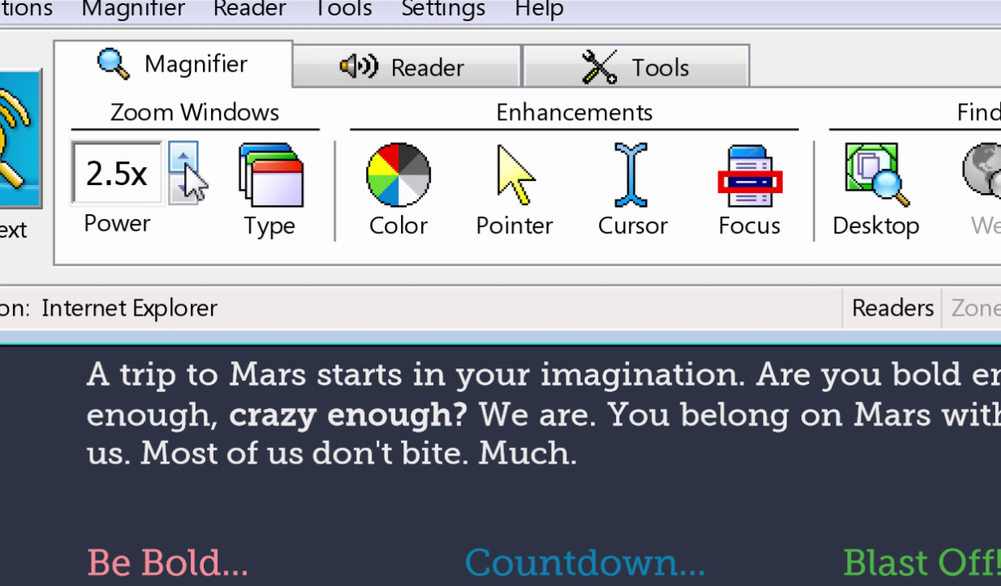
{"action": "left_click", "coordinate": [186, 164]}
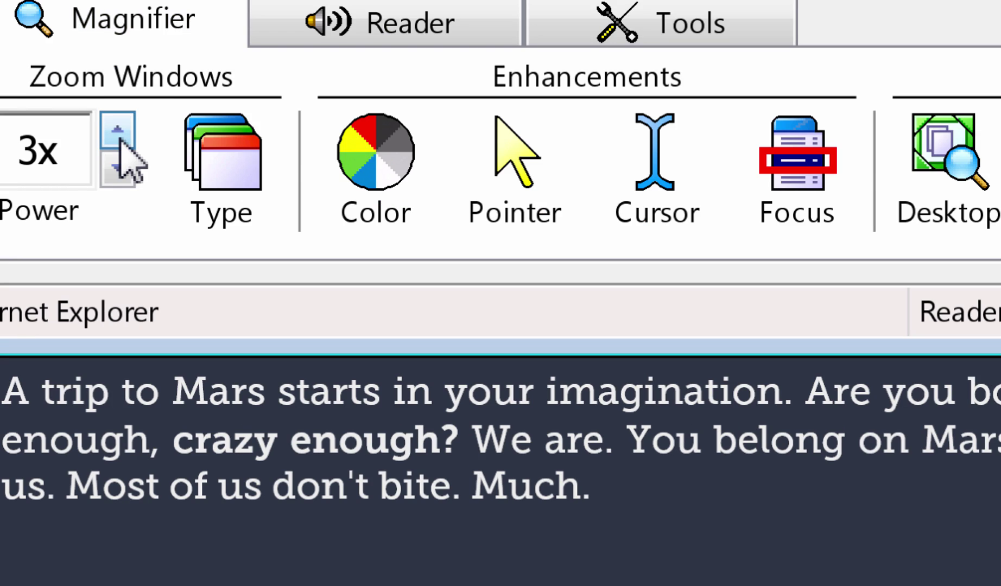
{"action": "left_click", "coordinate": [120, 141]}
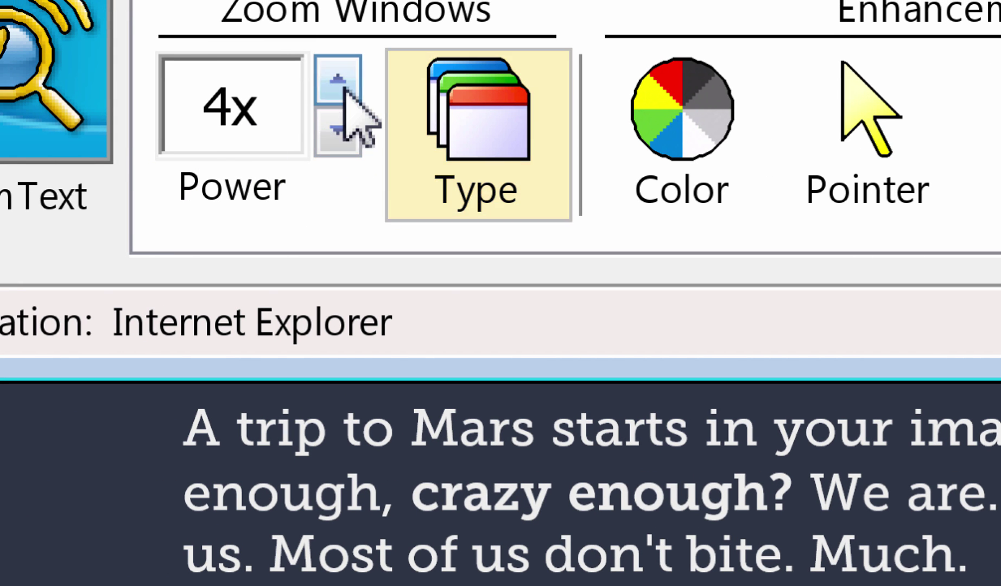
{"action": "left_click", "coordinate": [350, 87]}
{"action": "left_click", "coordinate": [294, 41]}
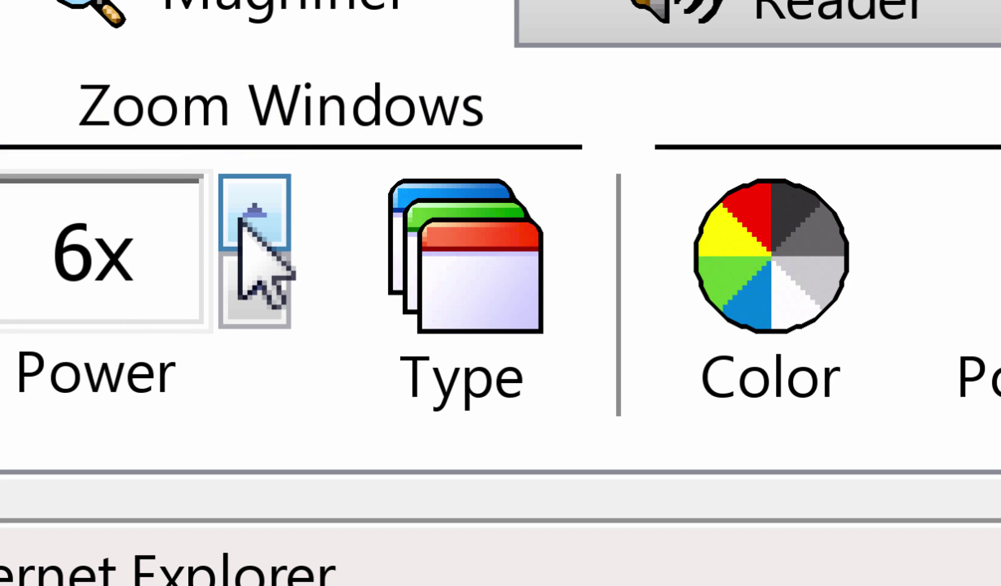
{"action": "left_click", "coordinate": [240, 217]}
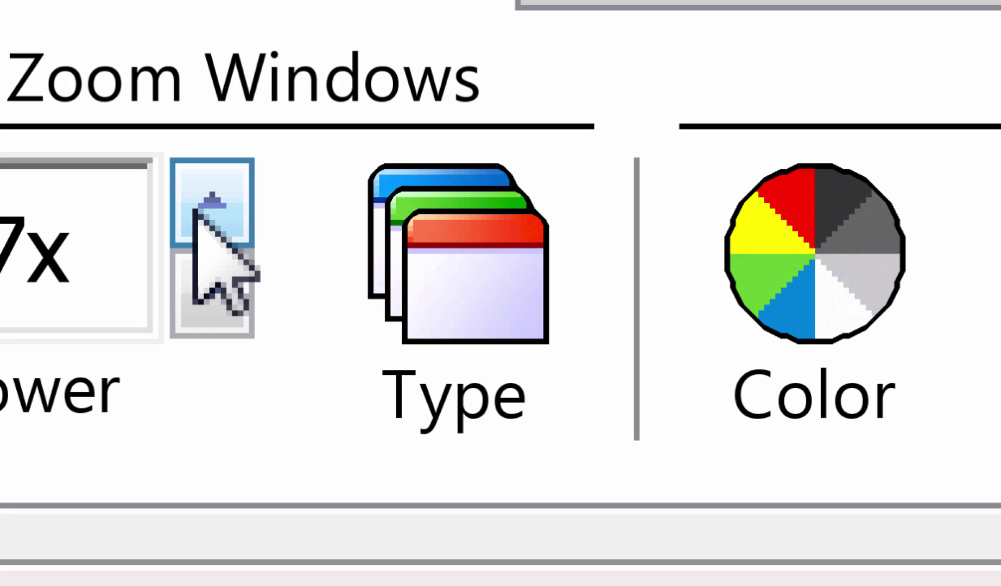
{"action": "left_click", "coordinate": [199, 219]}
{"action": "left_click", "coordinate": [496, 196]}
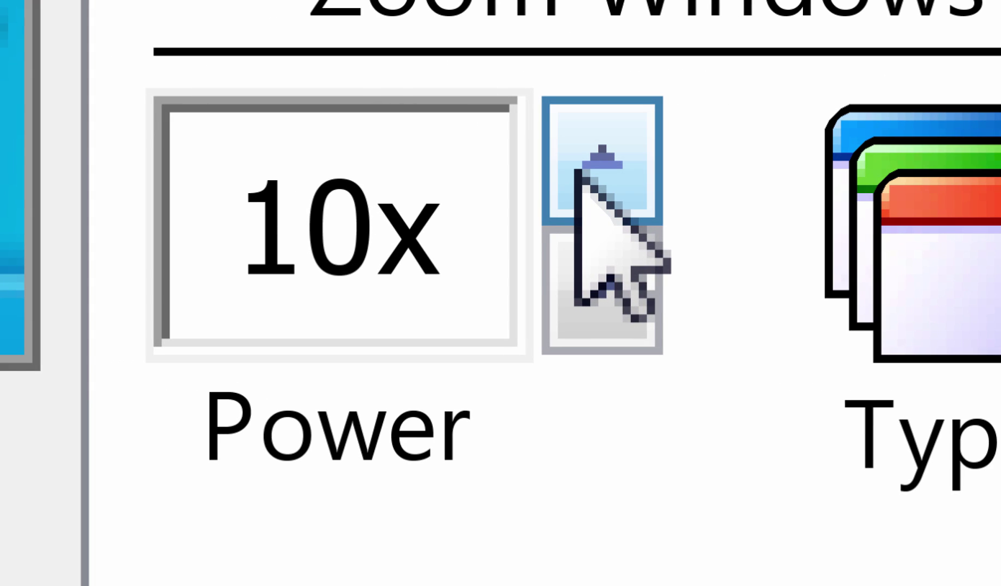
{"action": "left_click", "coordinate": [600, 163]}
{"action": "left_click", "coordinate": [600, 162]}
{"action": "left_click", "coordinate": [600, 163]}
{"action": "left_click", "coordinate": [600, 163]}
{"action": "left_click", "coordinate": [600, 163]}
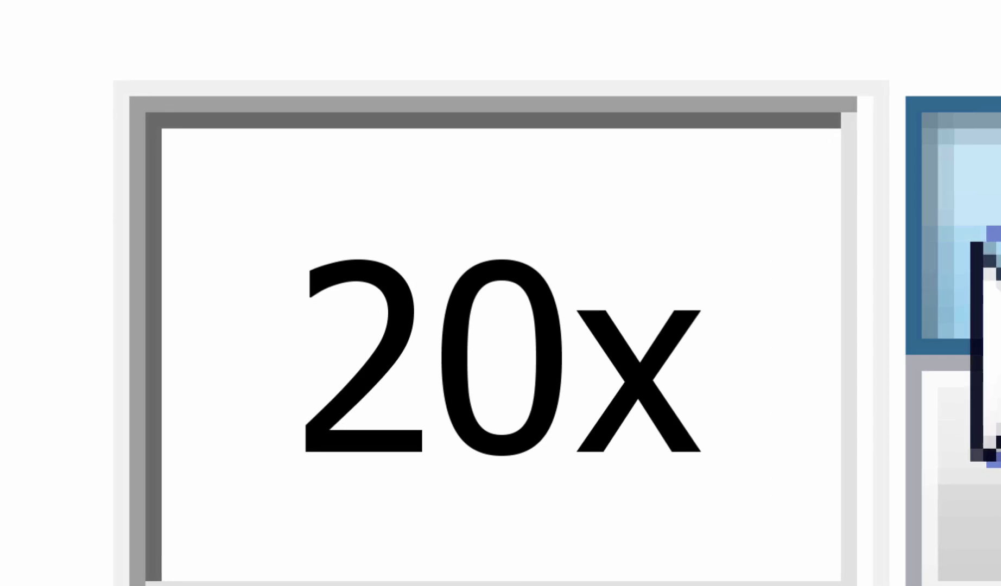
{"action": "left_click", "coordinate": [941, 212]}
{"action": "left_click", "coordinate": [941, 212]}
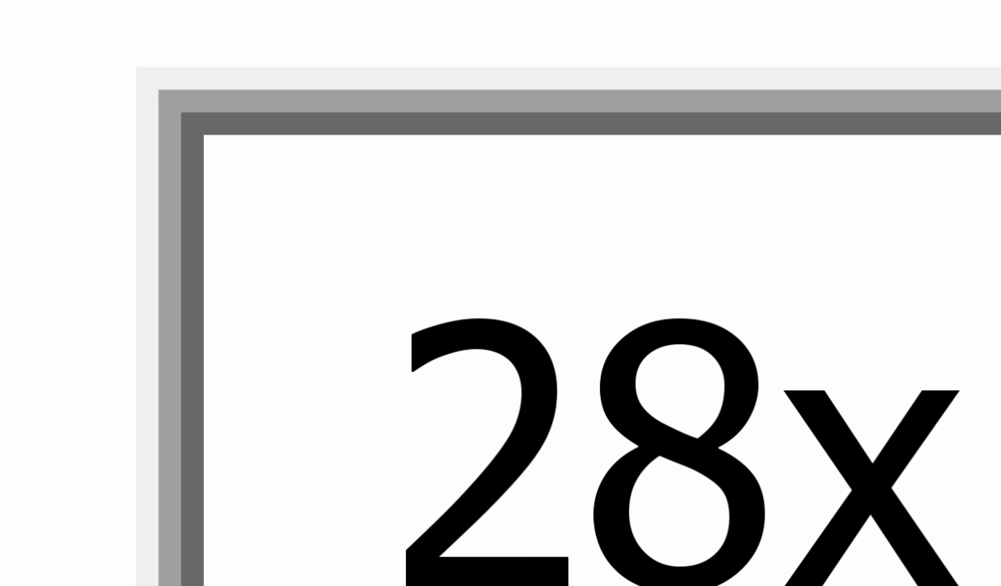
{"action": "left_click", "coordinate": [941, 211]}
{"action": "left_click", "coordinate": [941, 211]}
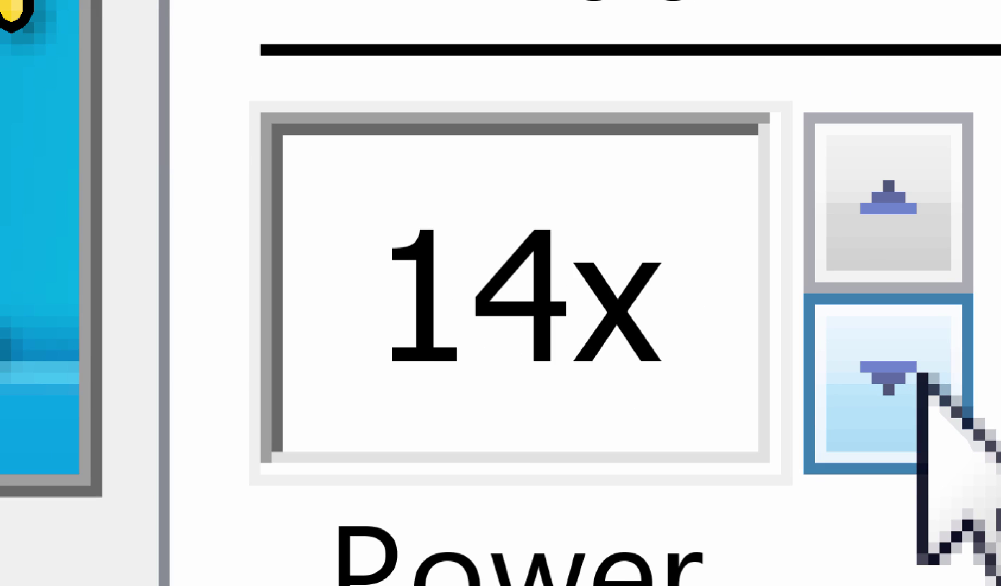
- Lower the magnification power one increment at a time to 2x
{"action": "left_click", "coordinate": [918, 381]}
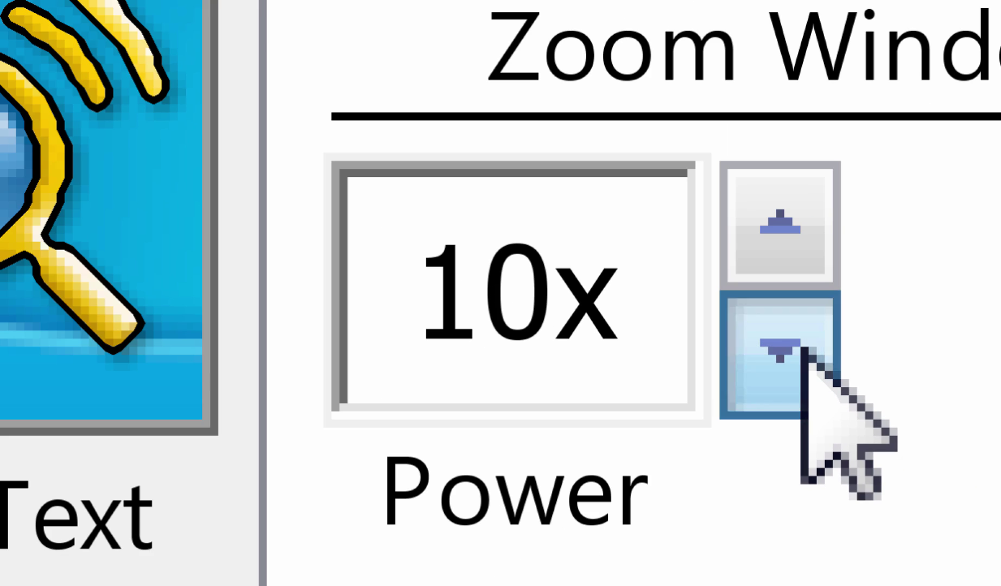
{"action": "left_click", "coordinate": [918, 380]}
{"action": "left_click", "coordinate": [917, 380]}
{"action": "left_click", "coordinate": [917, 380]}
{"action": "left_click", "coordinate": [918, 380]}
{"action": "left_click", "coordinate": [682, 326]}
{"action": "left_click", "coordinate": [586, 319]}
{"action": "left_click", "coordinate": [585, 319]}
{"action": "left_click", "coordinate": [440, 324]}
{"action": "left_click", "coordinate": [359, 308]}
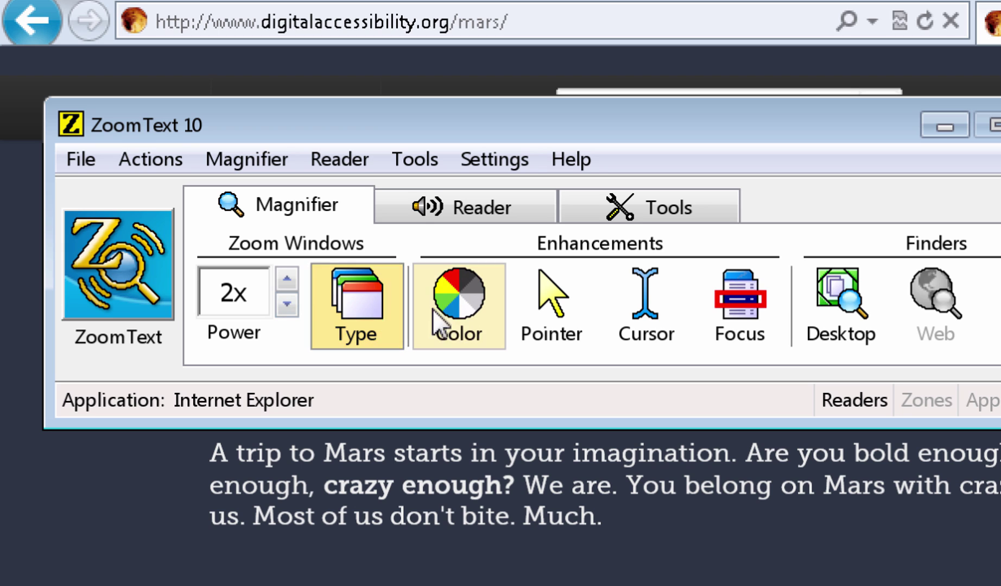
- Apply the Invert Brightness color scheme to the magnified view, and replace it with Yellow on Black
{"action": "left_click", "coordinate": [467, 309]}
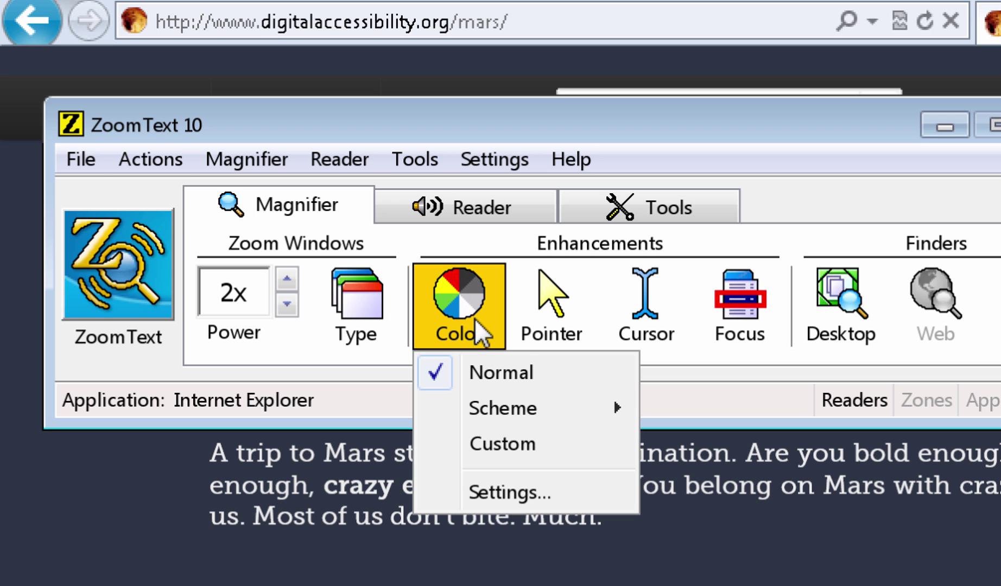
{"action": "mouse_move", "coordinate": [531, 416]}
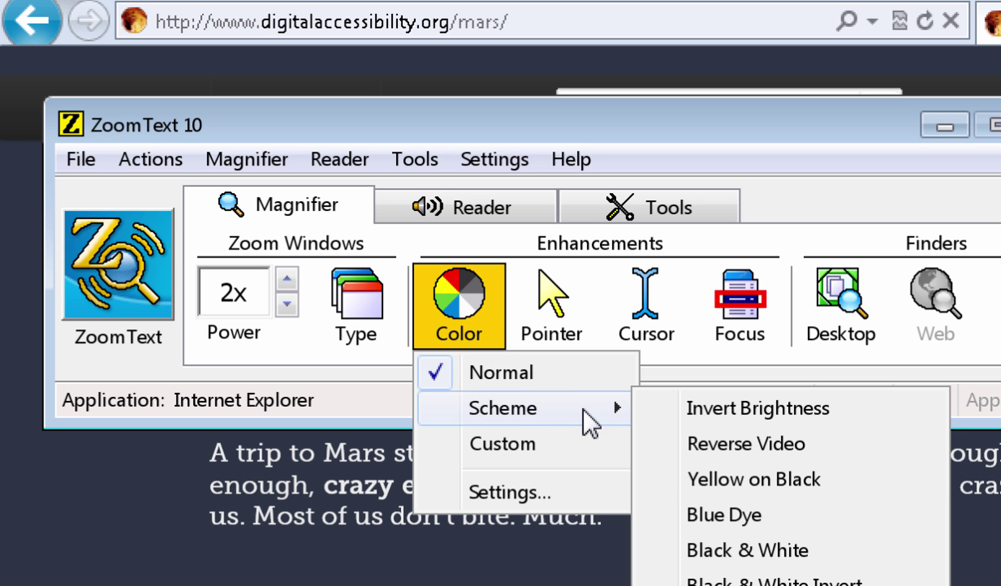
{"action": "left_click", "coordinate": [758, 422]}
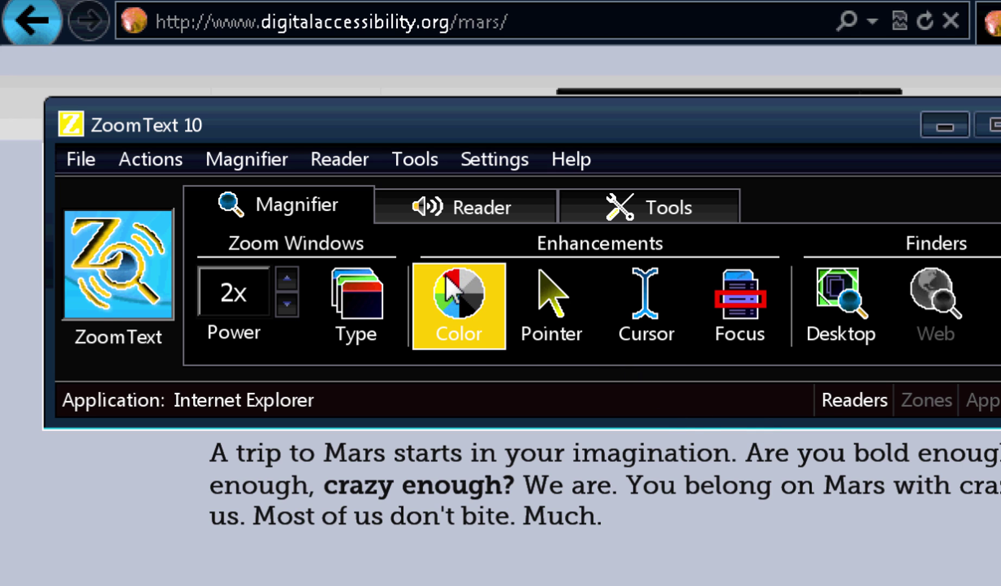
{"action": "left_click", "coordinate": [452, 291]}
{"action": "mouse_move", "coordinate": [524, 418]}
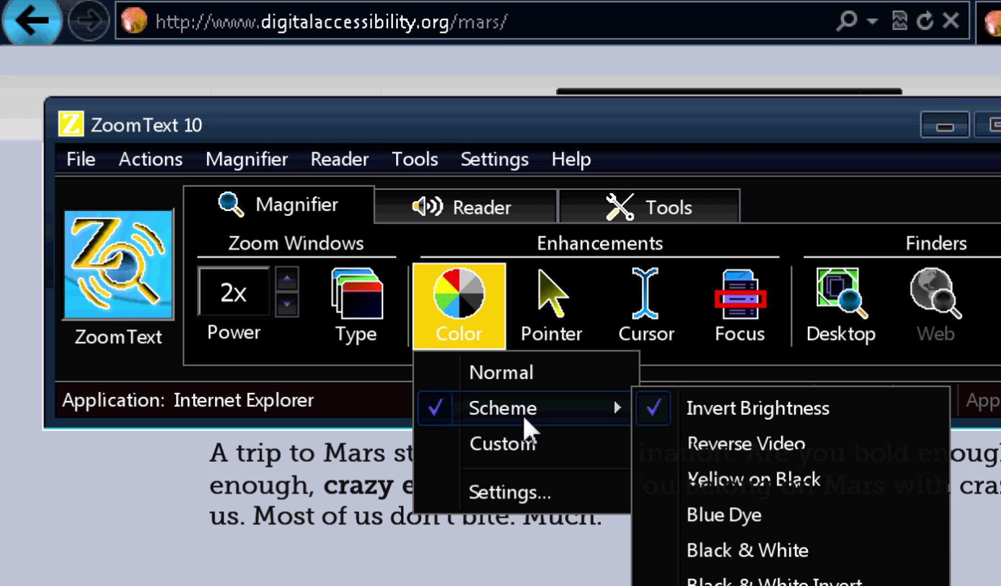
{"action": "left_click", "coordinate": [767, 479]}
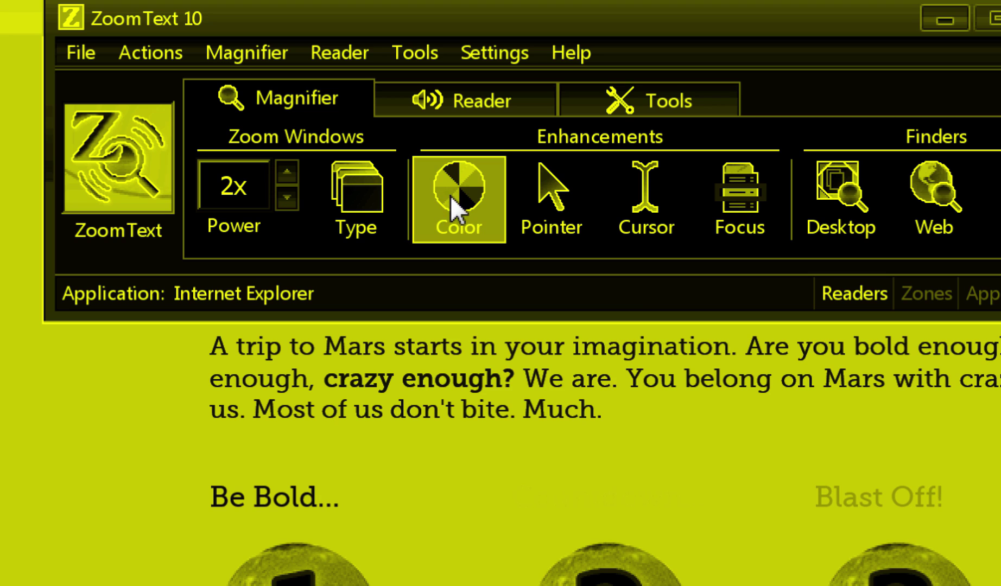
- Switch the color scheme to Black & White, followed by Black & White Invert
{"action": "left_click", "coordinate": [454, 213]}
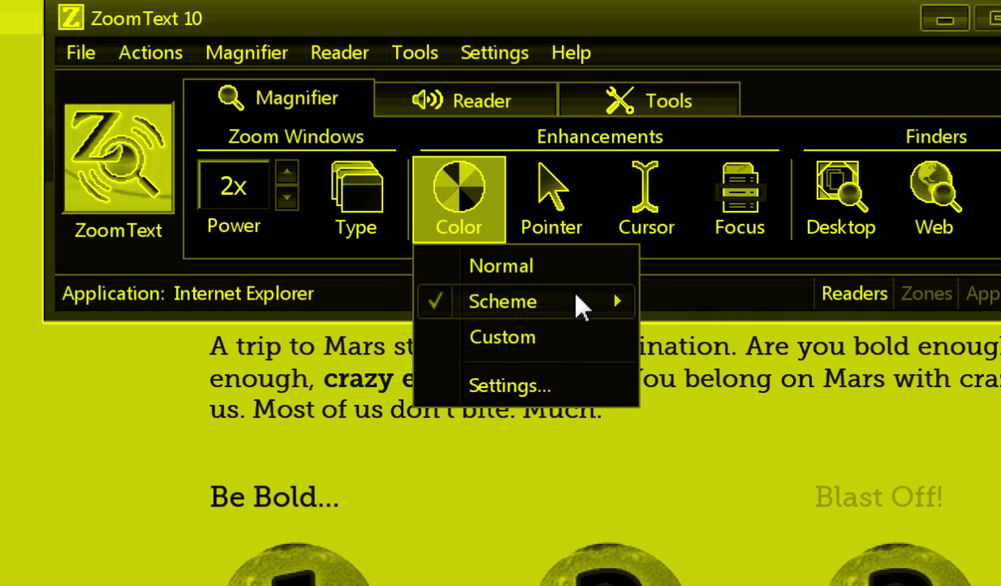
{"action": "mouse_move", "coordinate": [574, 297]}
{"action": "left_click", "coordinate": [753, 444]}
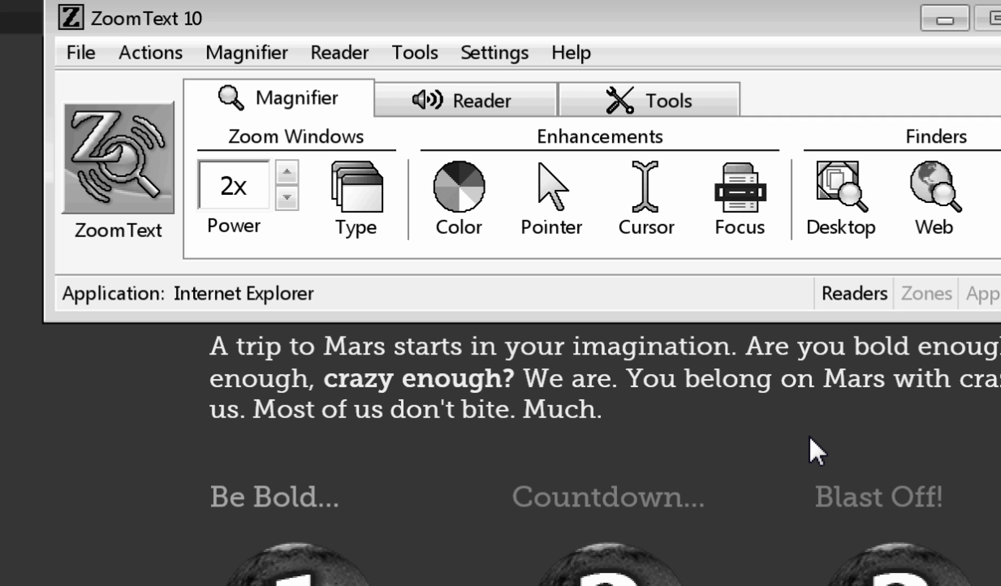
{"action": "left_click", "coordinate": [478, 182]}
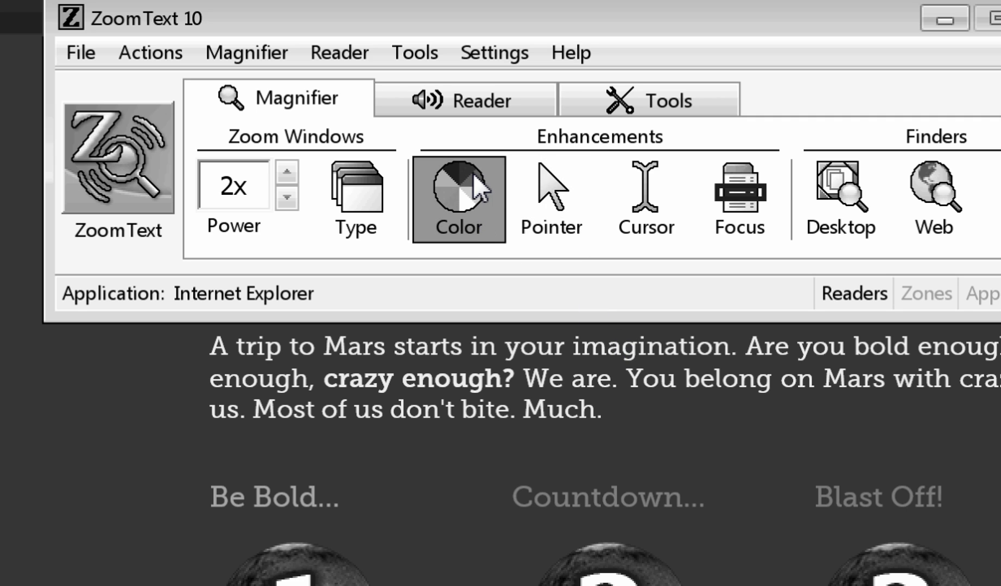
{"action": "left_click", "coordinate": [478, 185]}
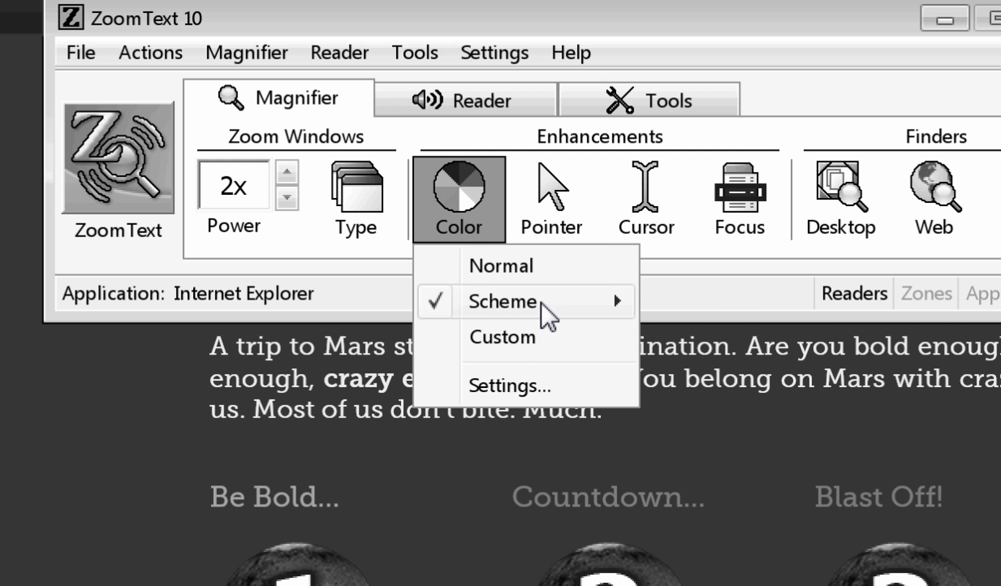
{"action": "mouse_move", "coordinate": [540, 307]}
{"action": "left_click", "coordinate": [795, 473]}
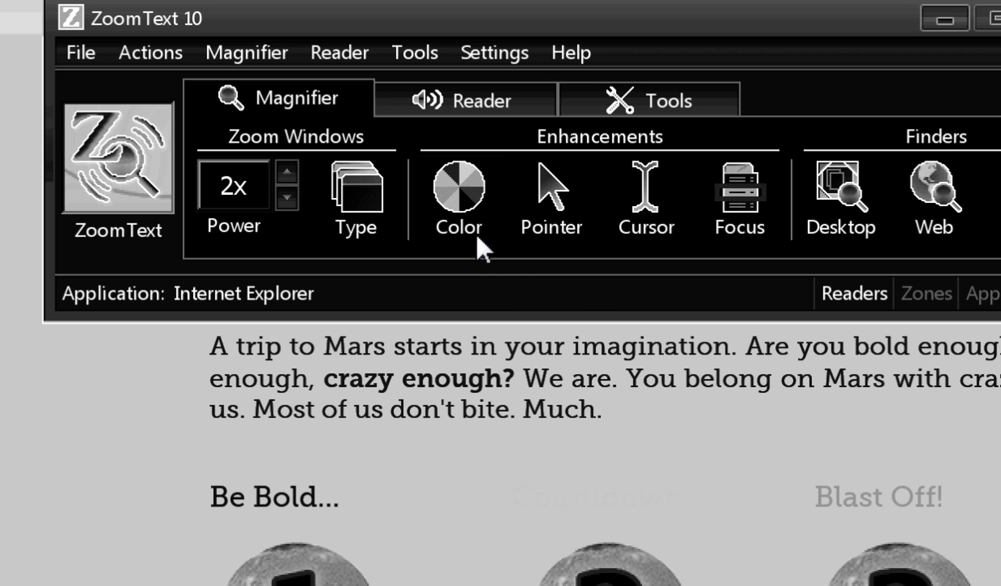
- Restore the screen colors to Normal
{"action": "left_click", "coordinate": [445, 191]}
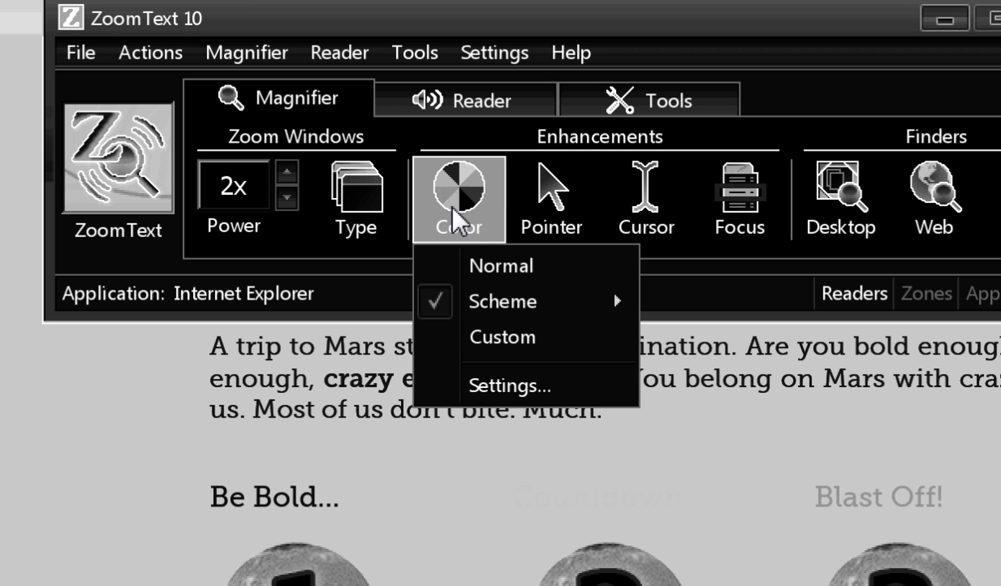
{"action": "left_click", "coordinate": [506, 269]}
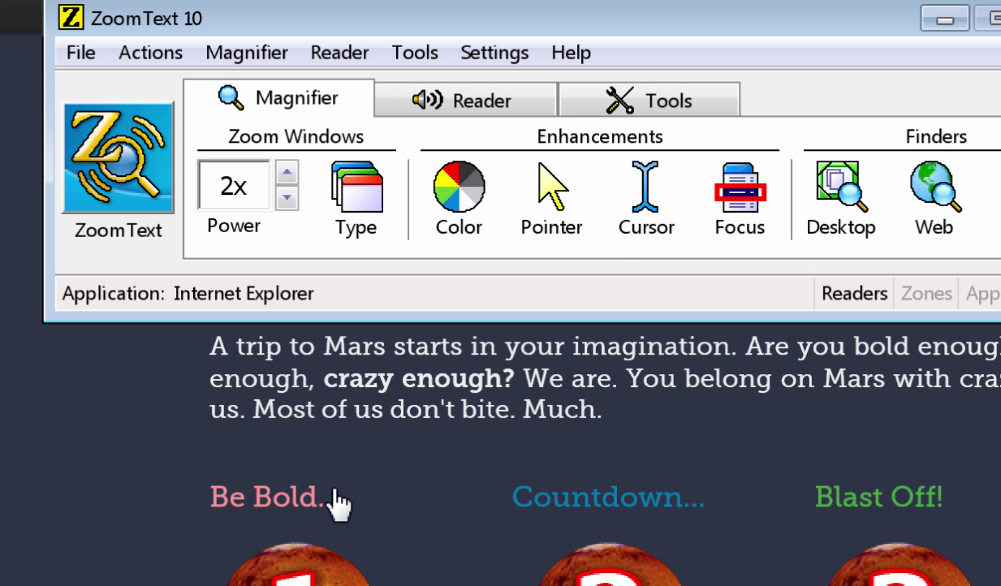
- Apply the Yellow with Full Cross pointer scheme, and replace it with Large Yellow
{"action": "left_click", "coordinate": [549, 220]}
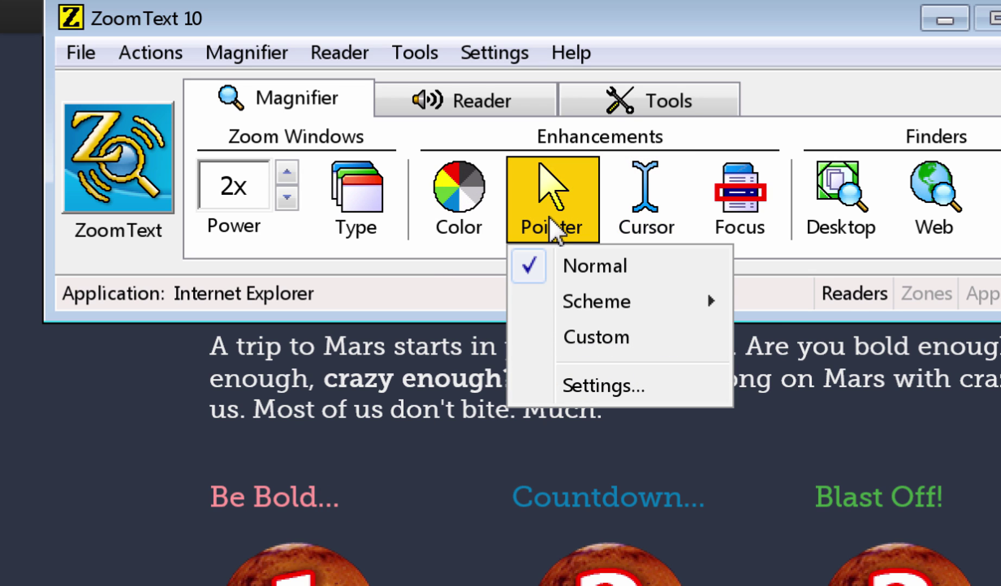
{"action": "mouse_move", "coordinate": [652, 301]}
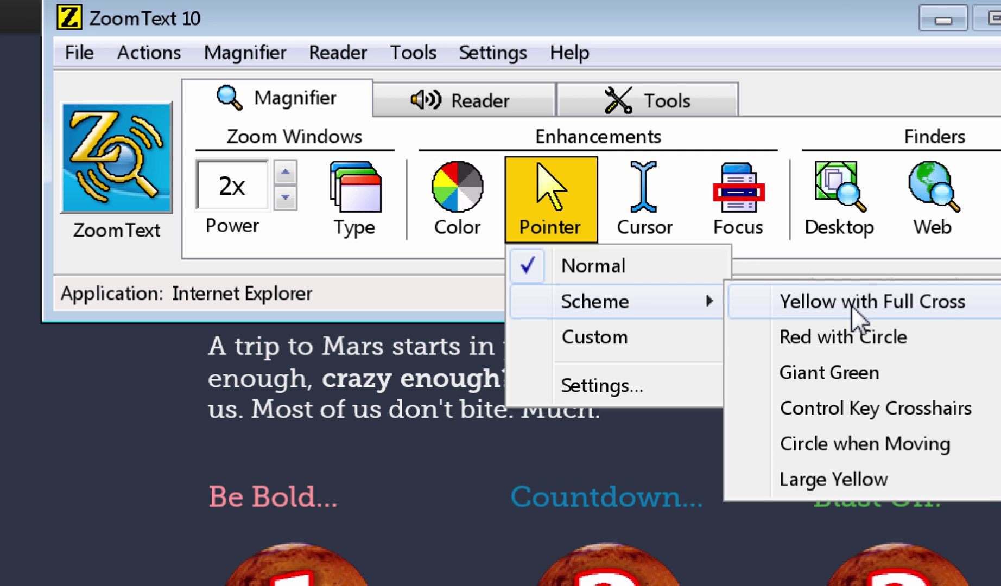
{"action": "left_click", "coordinate": [851, 306]}
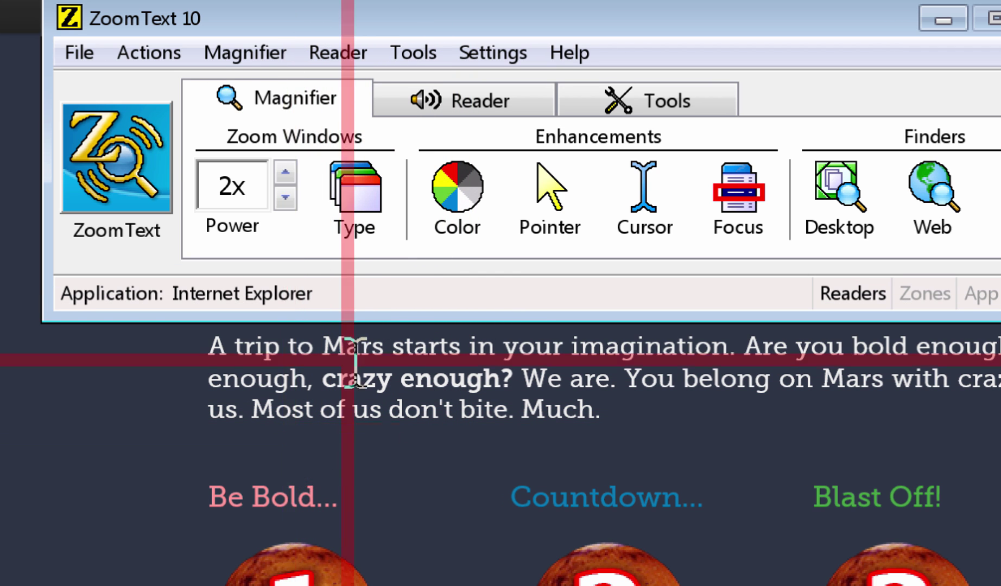
{"action": "left_click", "coordinate": [582, 221]}
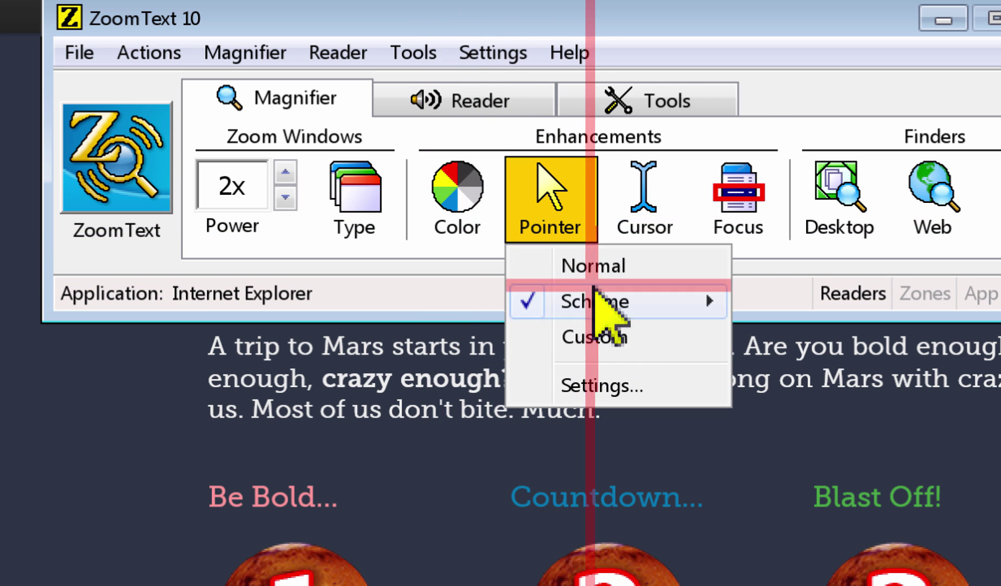
{"action": "mouse_move", "coordinate": [632, 293]}
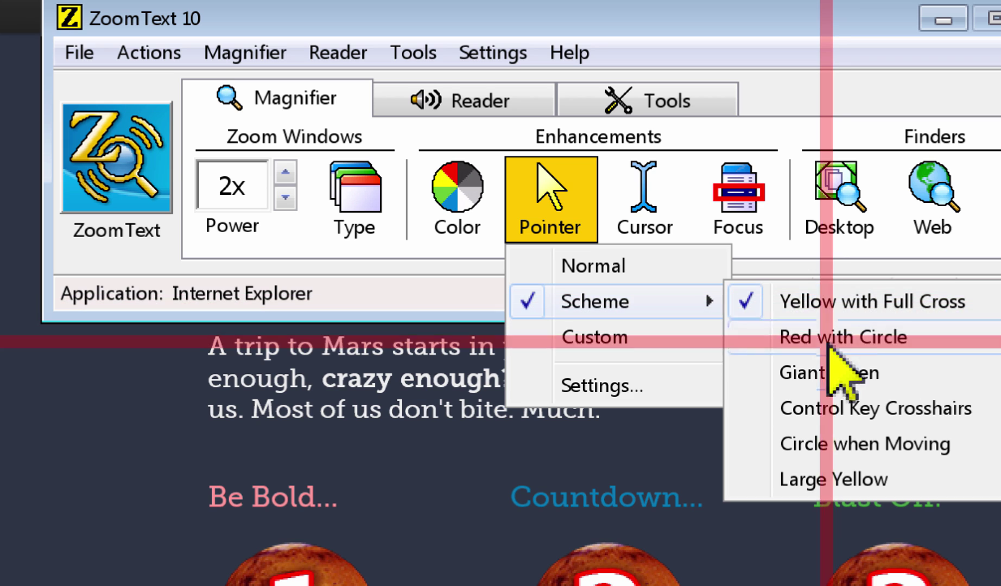
{"action": "left_click", "coordinate": [810, 480]}
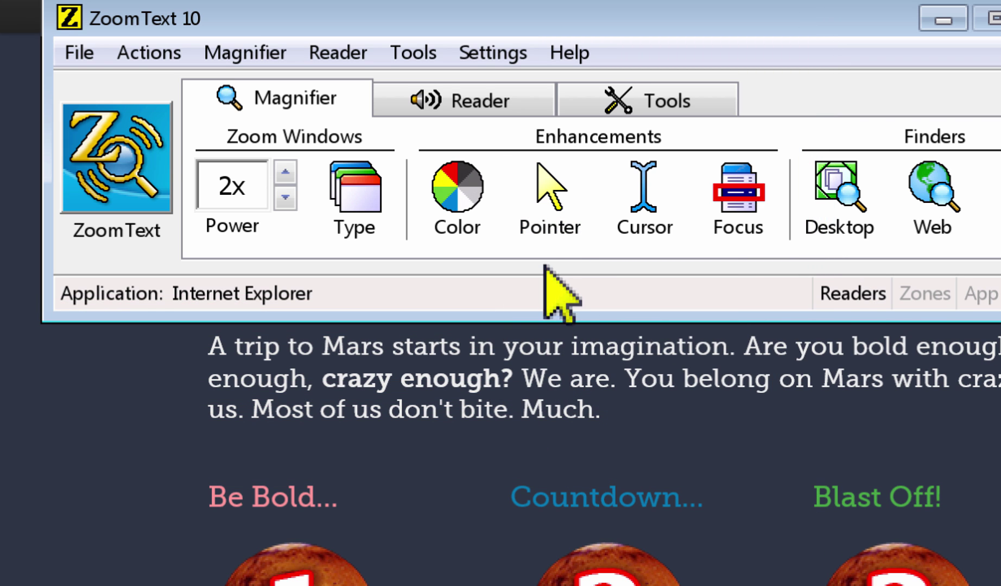
- Change the pointer scheme to Red with Circle
{"action": "left_click", "coordinate": [523, 217]}
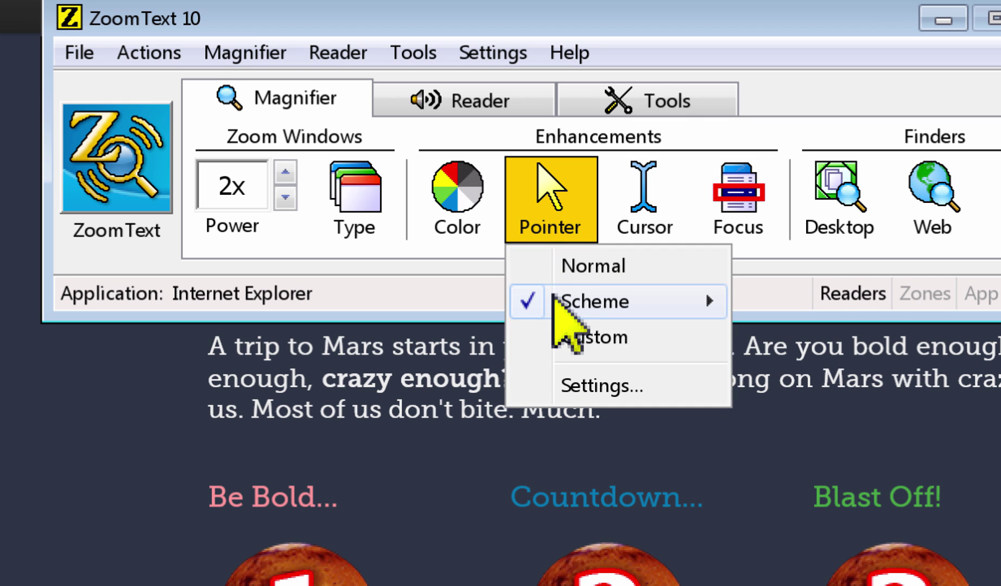
{"action": "mouse_move", "coordinate": [571, 299]}
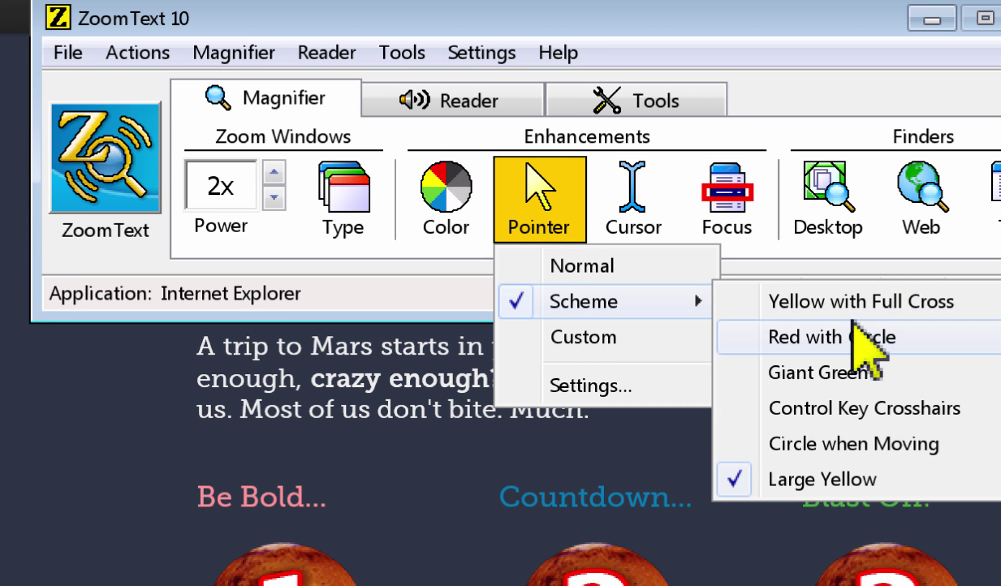
{"action": "left_click", "coordinate": [854, 333]}
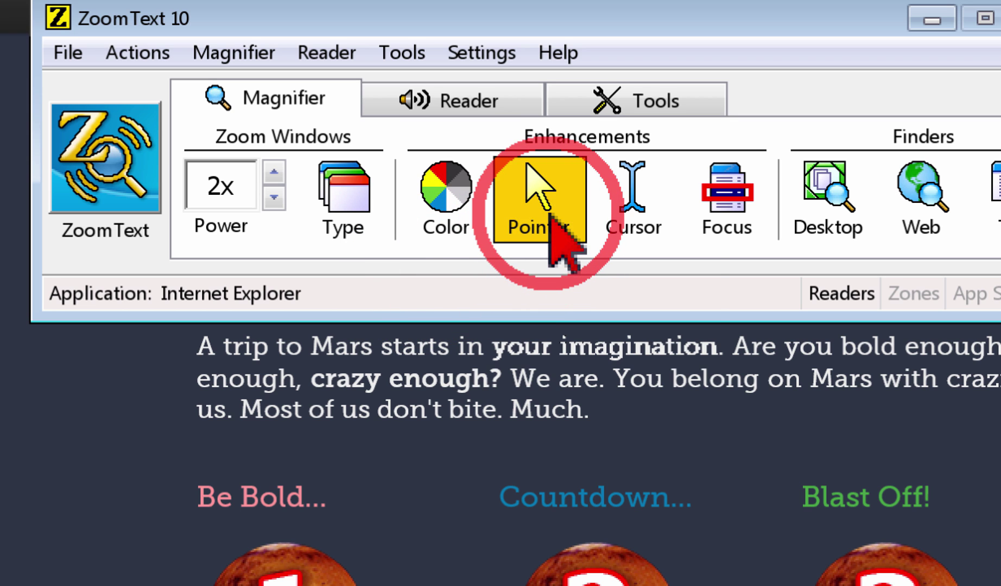
- Set the pointer enhancement to the Circle when Moving scheme
{"action": "left_click", "coordinate": [546, 230]}
{"action": "mouse_move", "coordinate": [575, 306]}
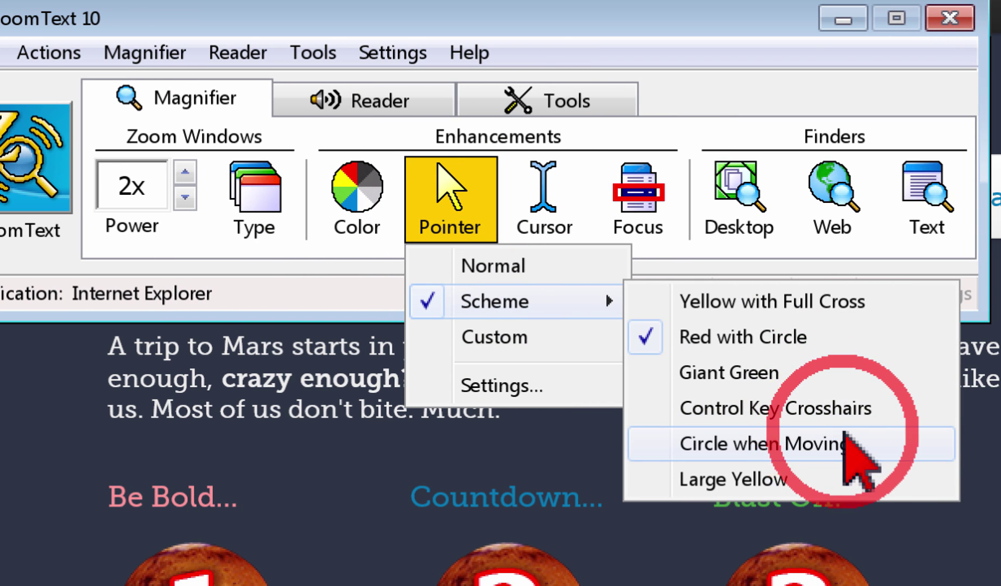
{"action": "left_click", "coordinate": [853, 440]}
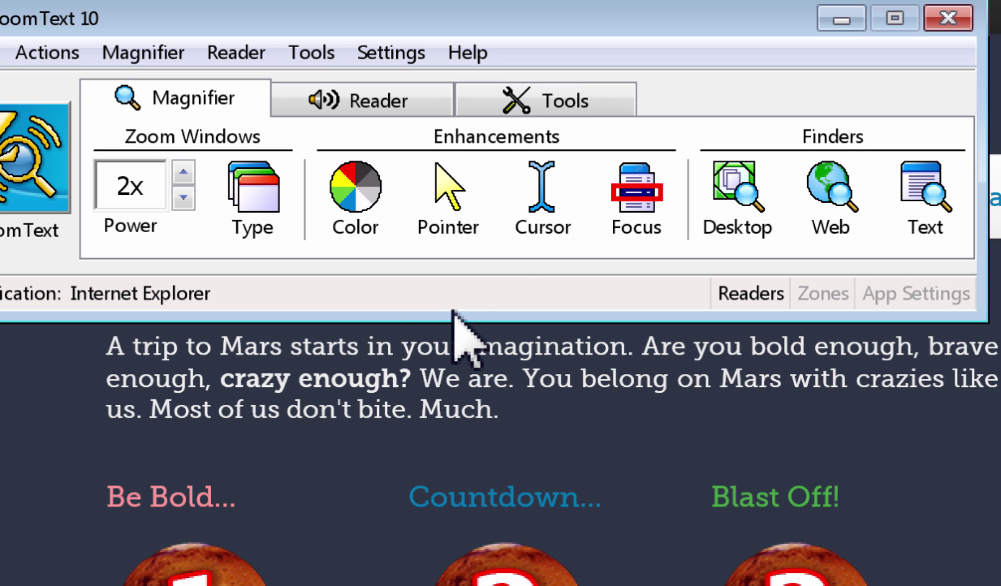
- Apply the Giant Green pointer scheme, and restore the pointer to Normal
{"action": "left_click", "coordinate": [450, 209]}
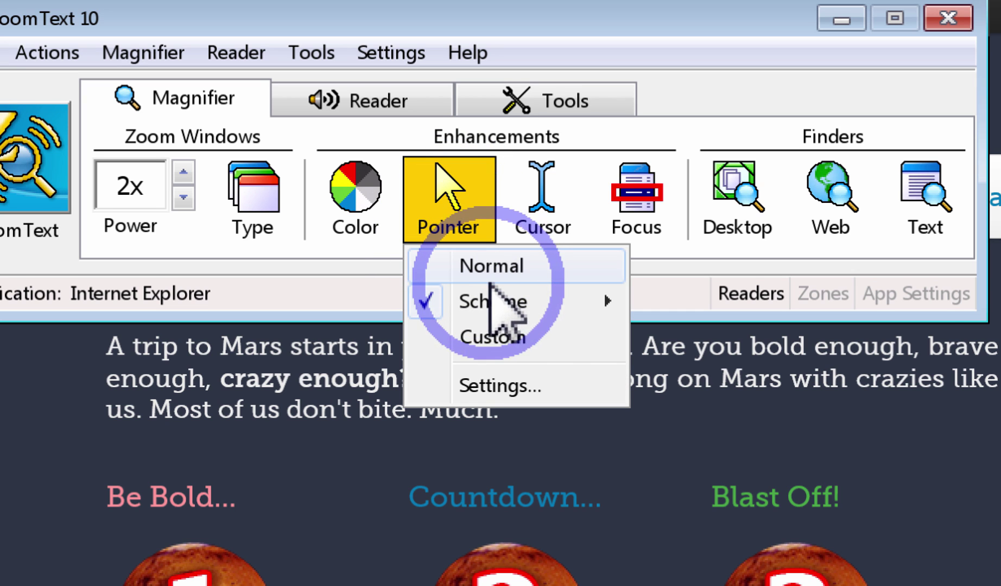
{"action": "mouse_move", "coordinate": [491, 295]}
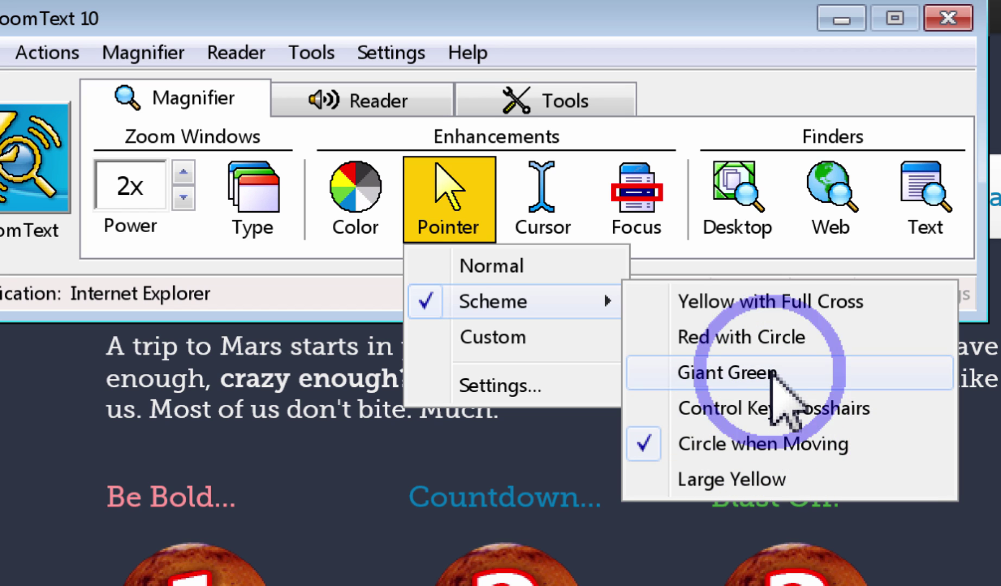
{"action": "left_click", "coordinate": [781, 375]}
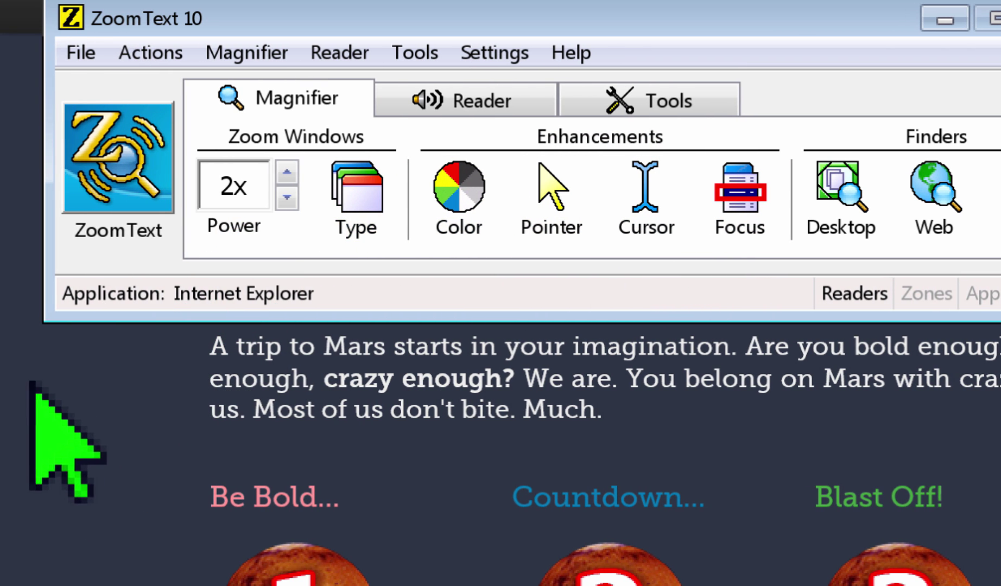
{"action": "left_click", "coordinate": [572, 196]}
{"action": "left_click", "coordinate": [571, 261]}
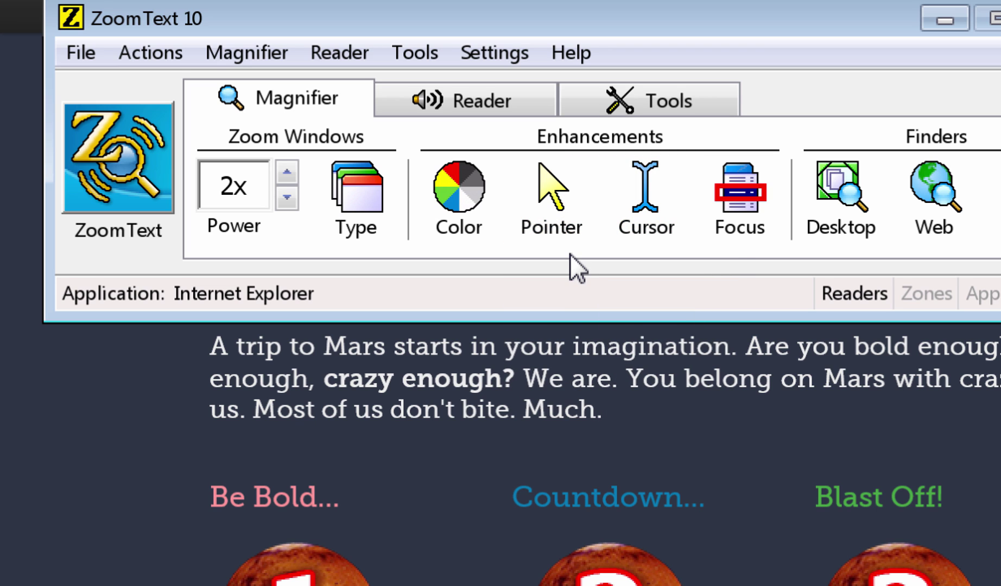
- Return to the MarsCommuter web page and place the text cursor in its search field
{"action": "left_click", "coordinate": [675, 201]}
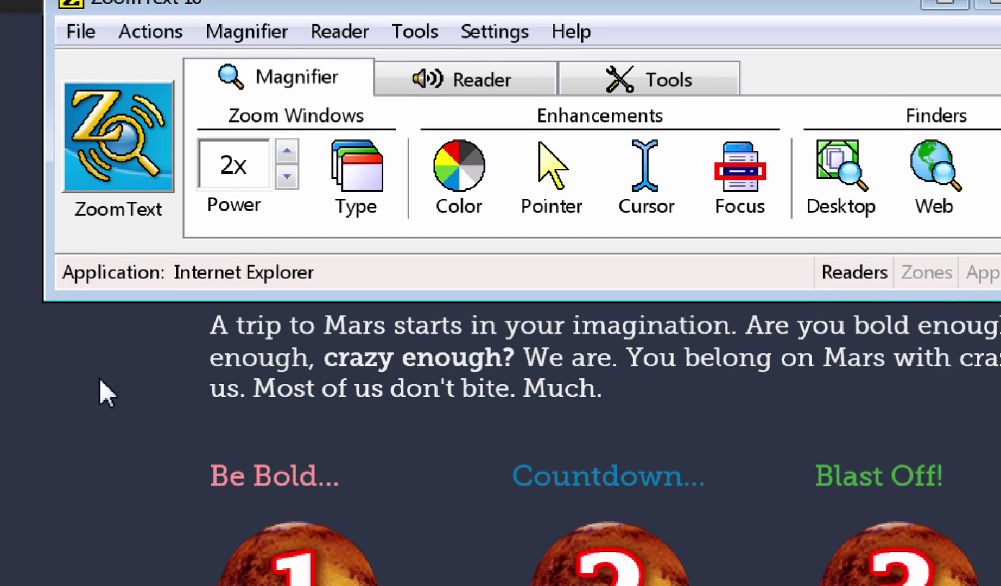
{"action": "left_click", "coordinate": [100, 391]}
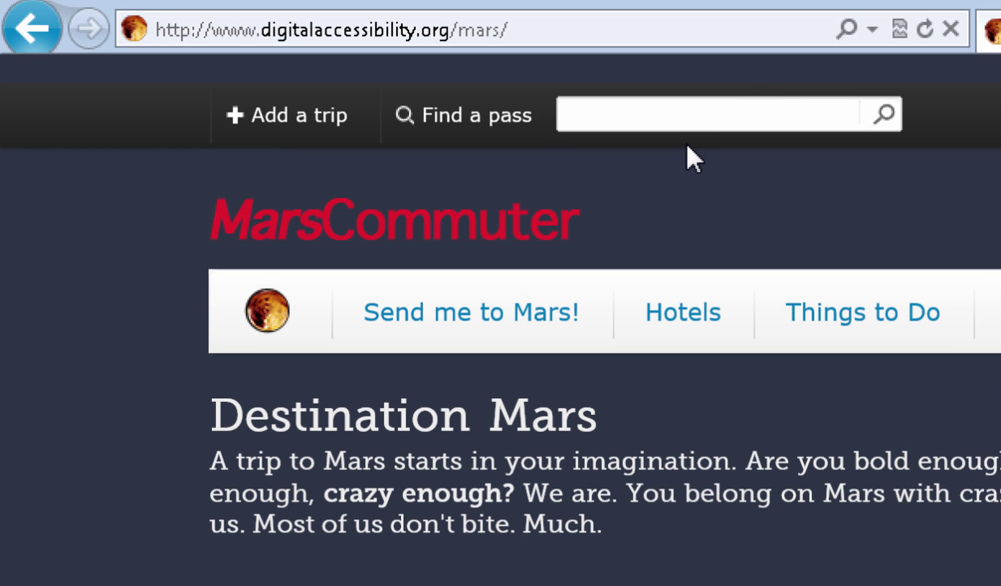
{"action": "left_click", "coordinate": [684, 113]}
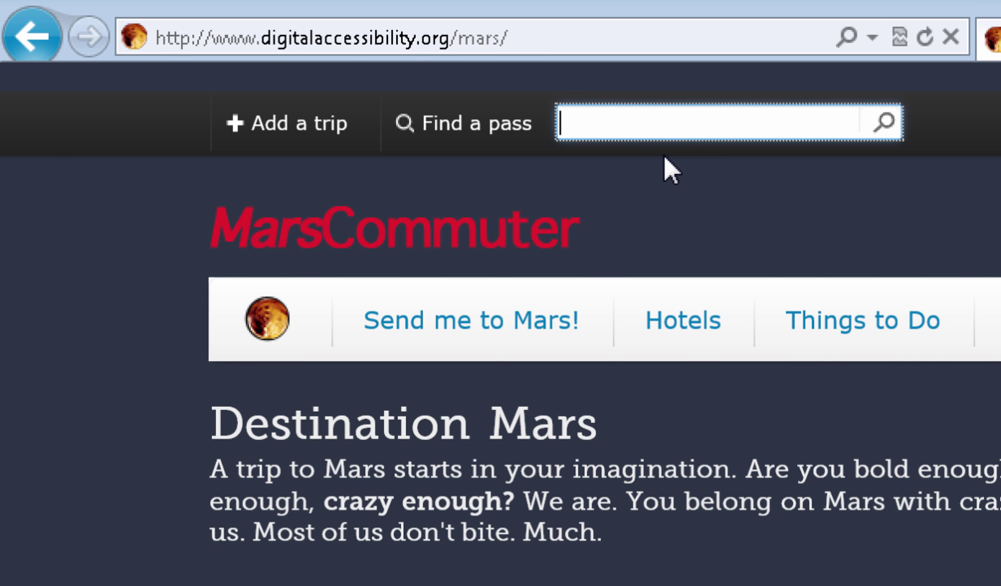
- Bring up the ZoomText window and set the cursor enhancement to the Green Circle scheme
{"action": "key", "text": "ctrl+shift+u"}
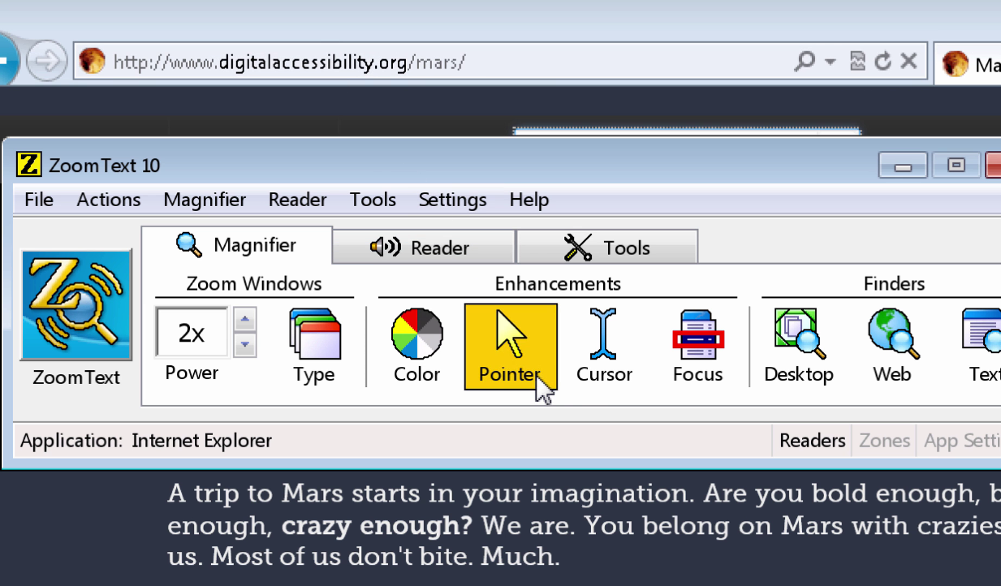
{"action": "left_click", "coordinate": [605, 372]}
{"action": "mouse_move", "coordinate": [686, 459]}
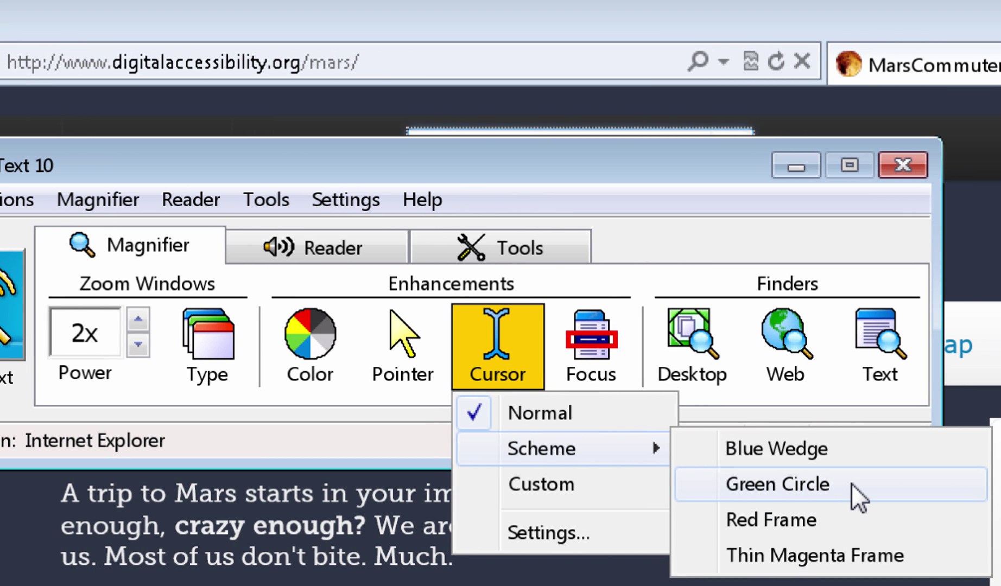
{"action": "left_click", "coordinate": [851, 483]}
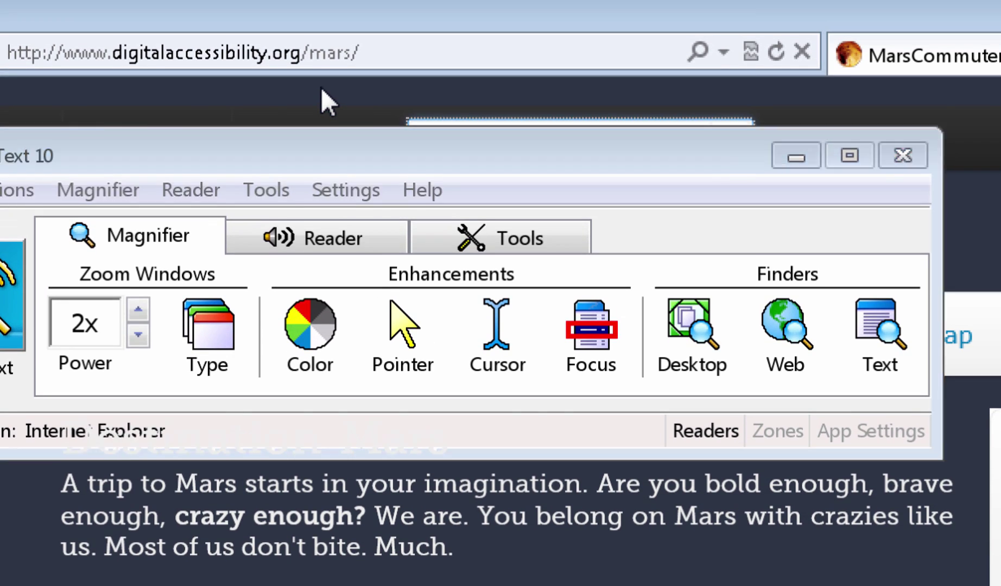
- Enter "Mars" in the web page's search field
{"action": "left_click", "coordinate": [322, 87]}
{"action": "left_click", "coordinate": [743, 140]}
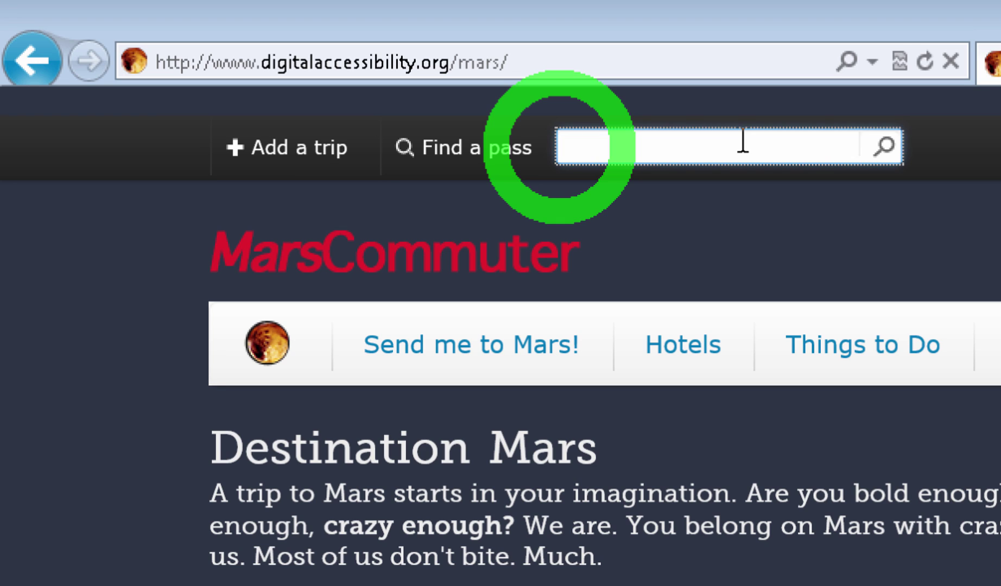
{"action": "type", "text": "Mars"}
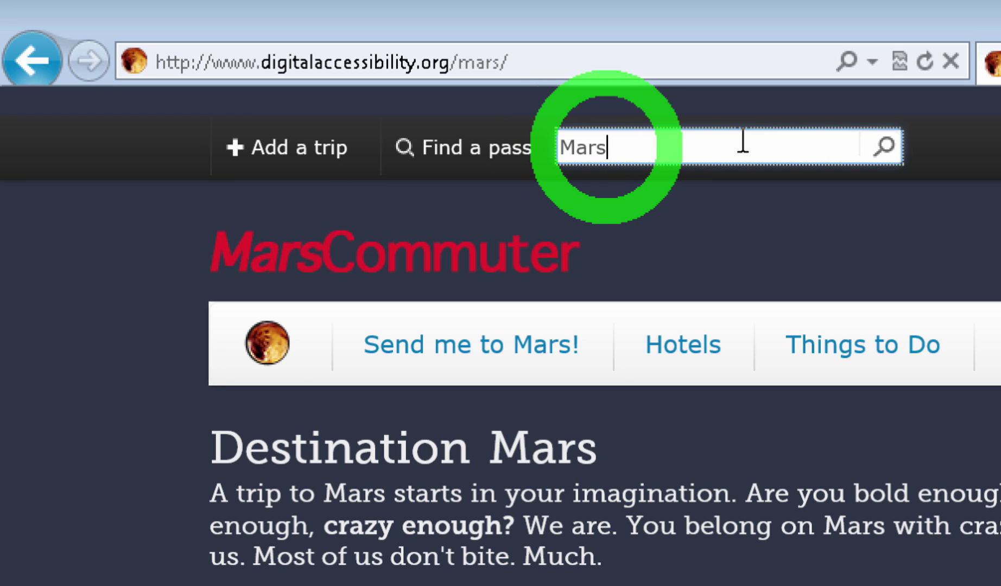
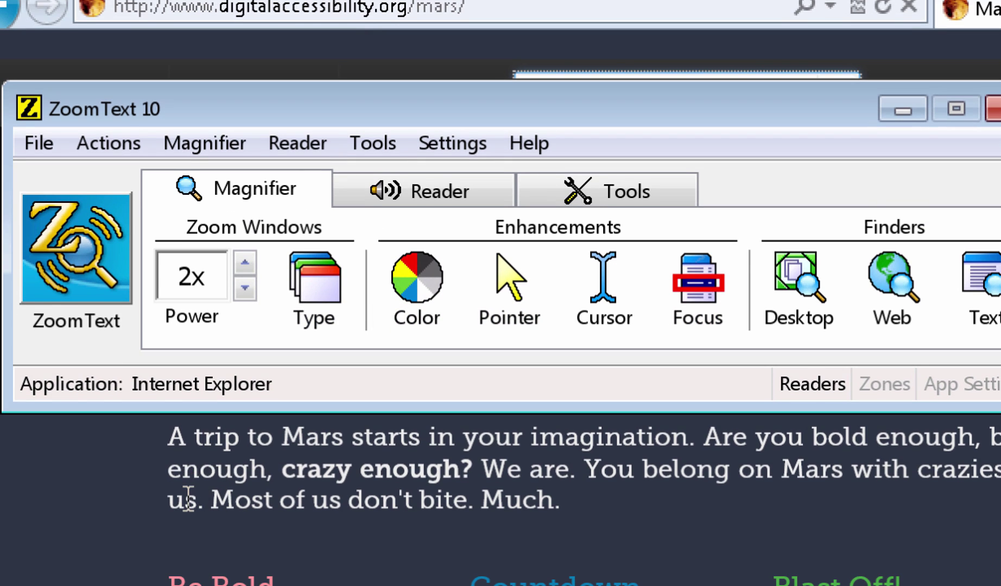
- Move the keyboard focus link by link through the page's header and navigation bar, from Add a trip to Hotels
{"action": "left_click", "coordinate": [187, 499]}
{"action": "key", "text": "Tab"}
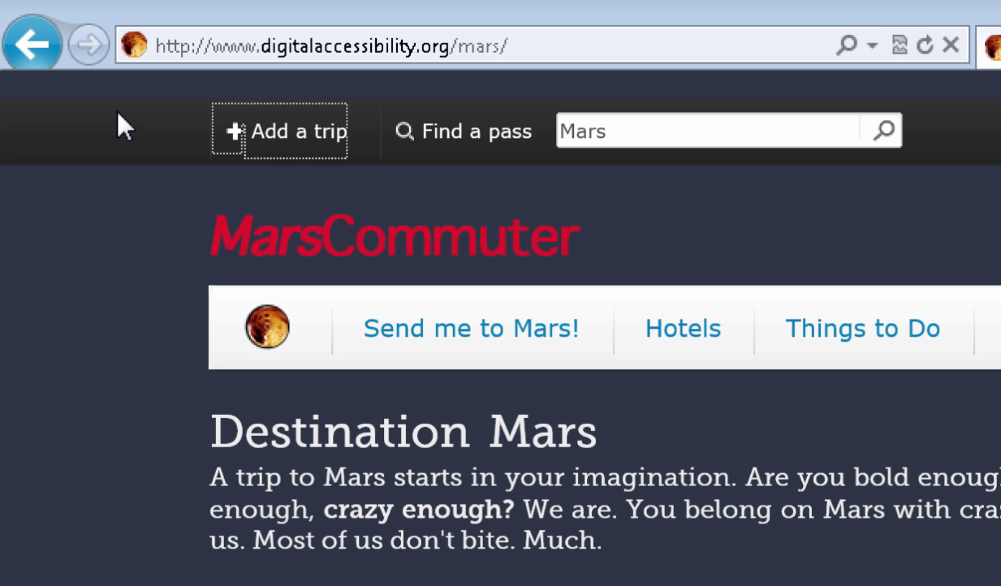
{"action": "key", "text": "Tab"}
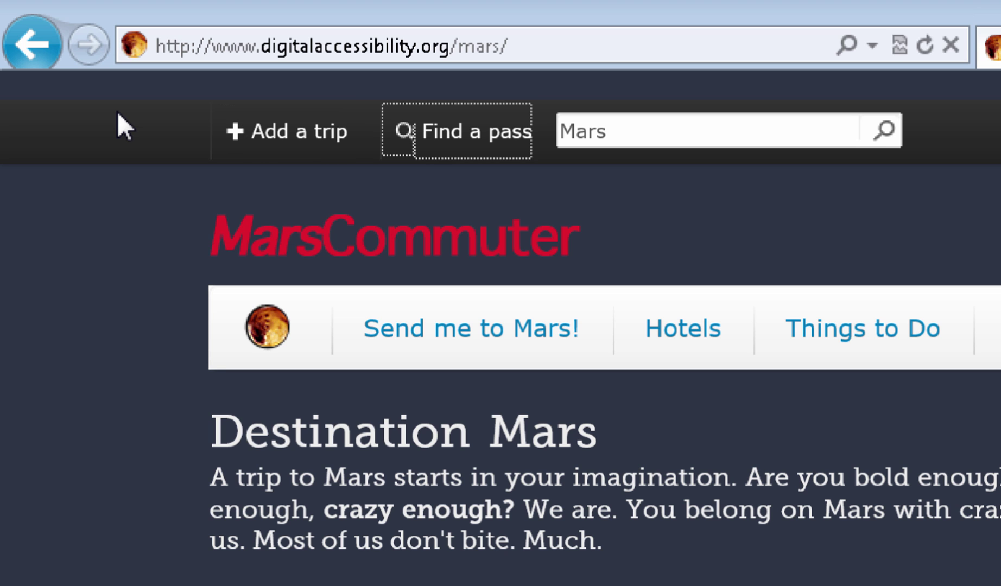
{"action": "key", "text": "Tab"}
{"action": "key", "text": "Tab"}
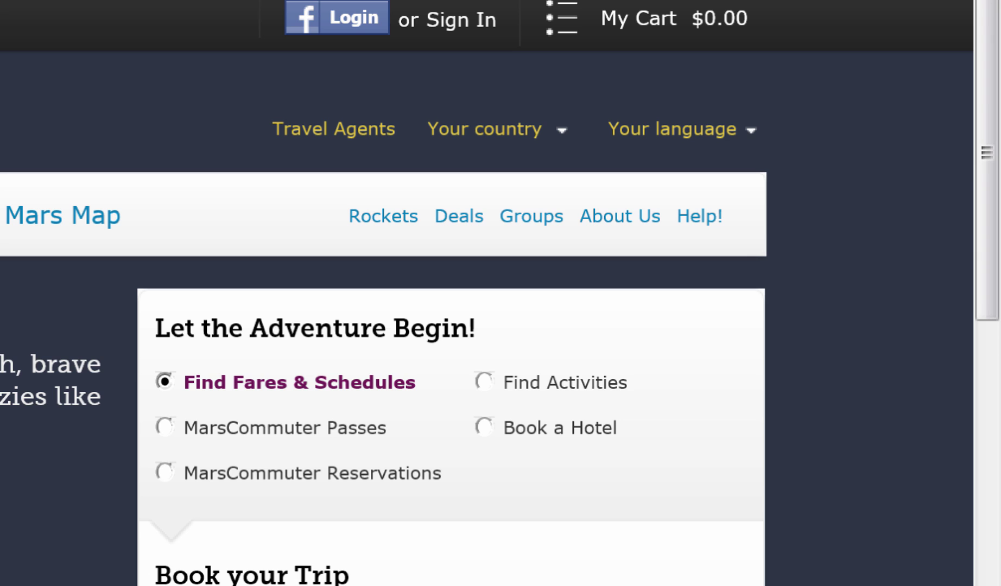
{"action": "left_click", "coordinate": [462, 20]}
{"action": "key", "text": "Tab"}
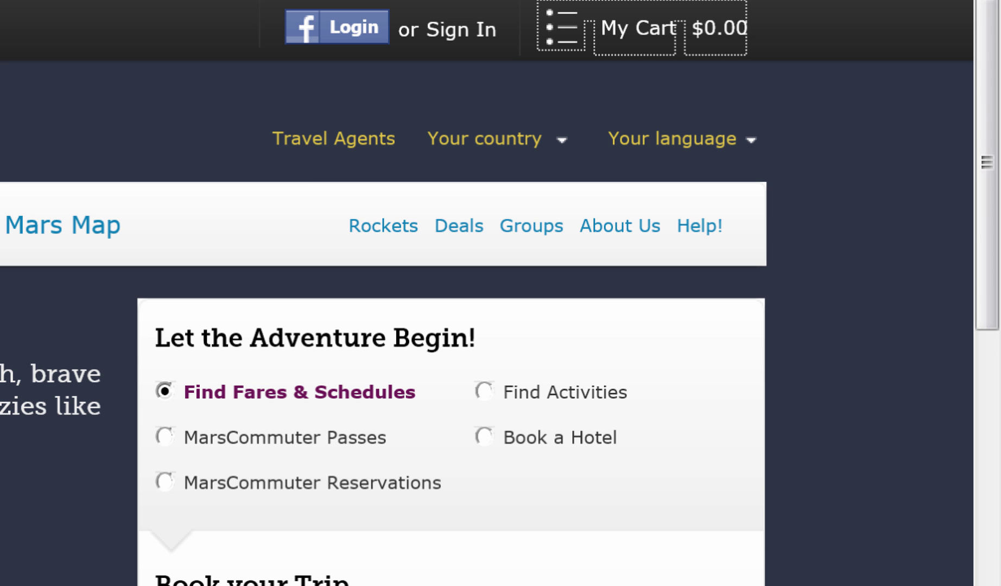
{"action": "key", "text": "Tab"}
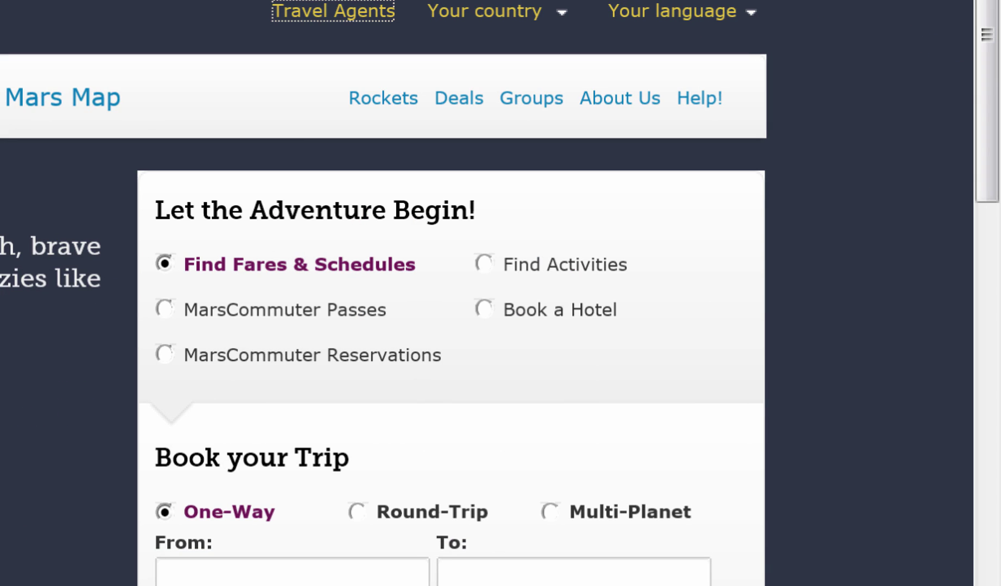
{"action": "key", "text": "Tab"}
{"action": "key", "text": "Tab"}
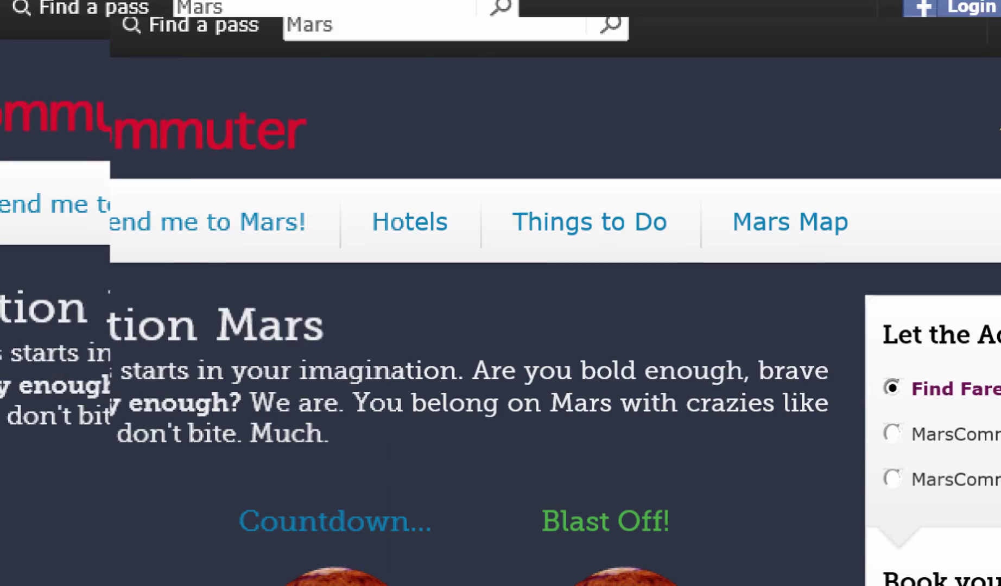
{"action": "key", "text": "Tab"}
{"action": "key", "text": "Tab"}
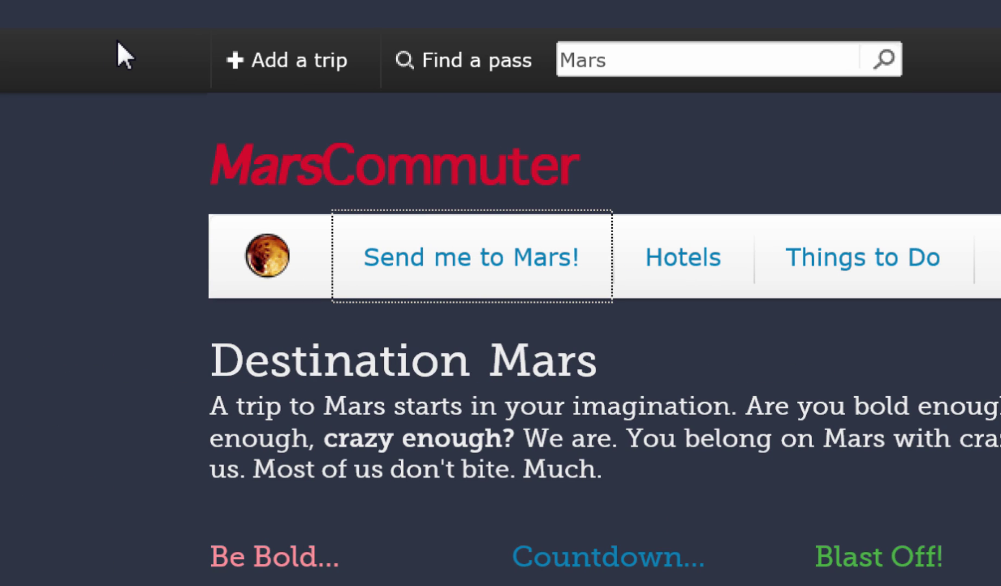
{"action": "key", "text": "Tab"}
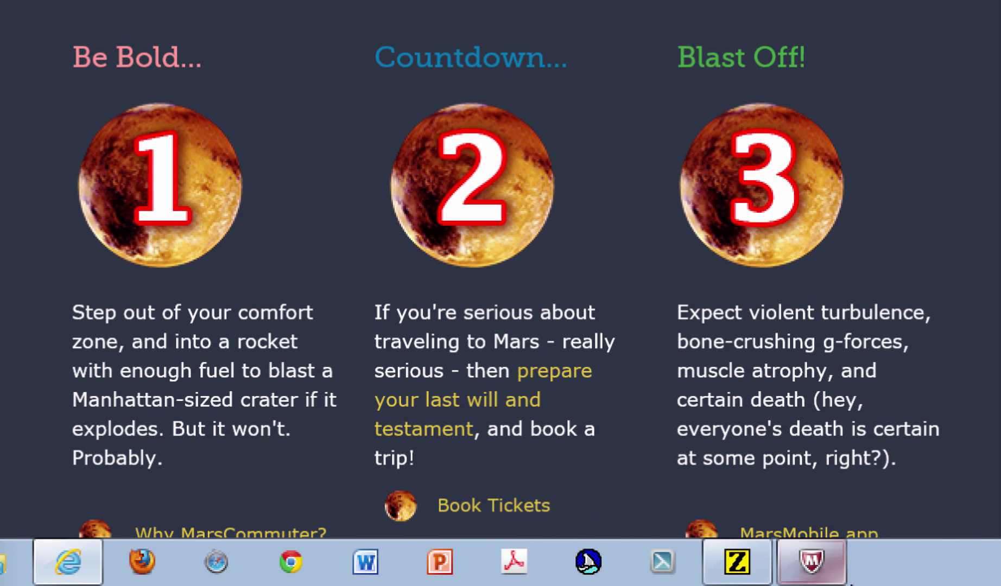
- Switch to the ZoomText window and set the focus enhancement to the Red Rectangle scheme
{"action": "left_click", "coordinate": [711, 563]}
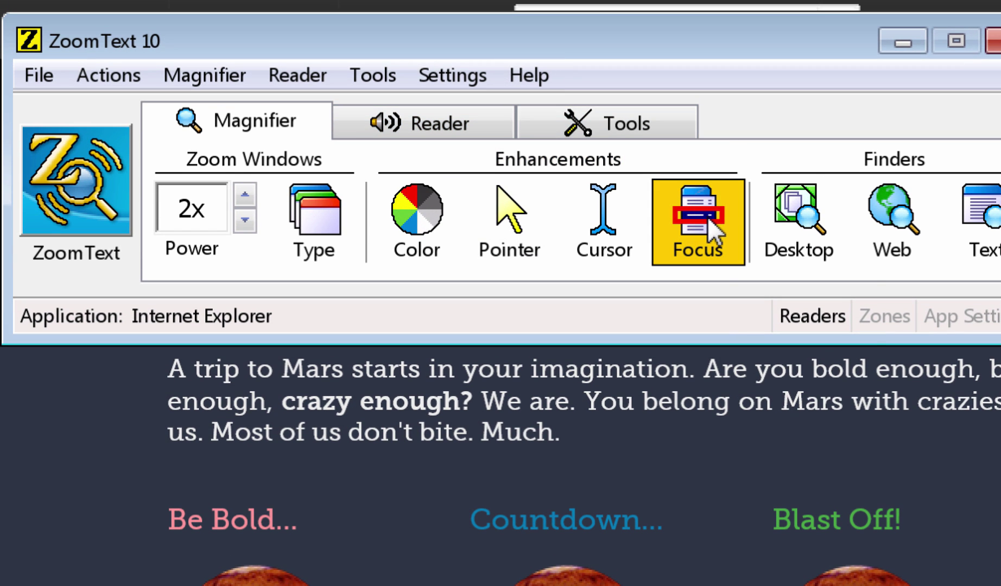
{"action": "left_click", "coordinate": [708, 209]}
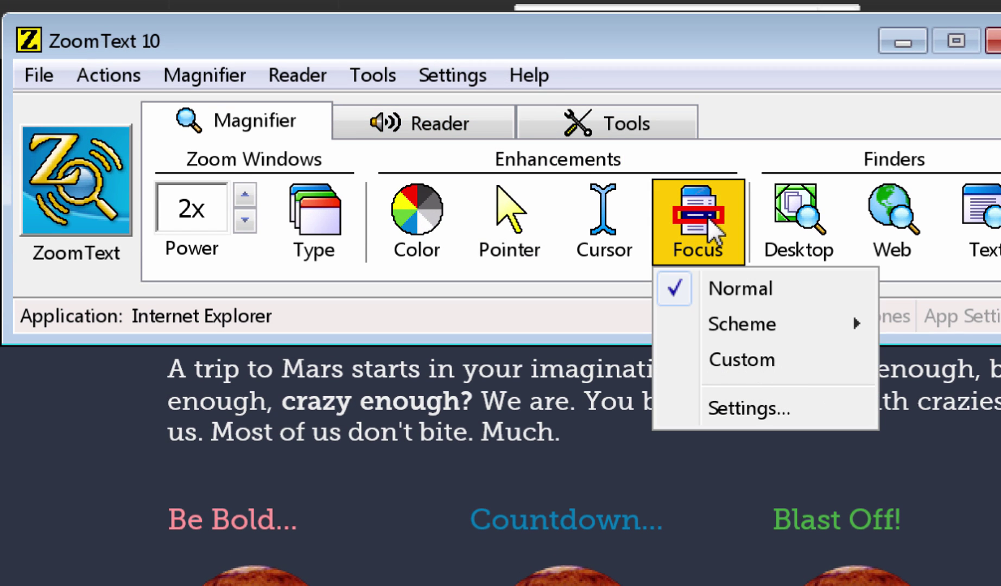
{"action": "mouse_move", "coordinate": [797, 330]}
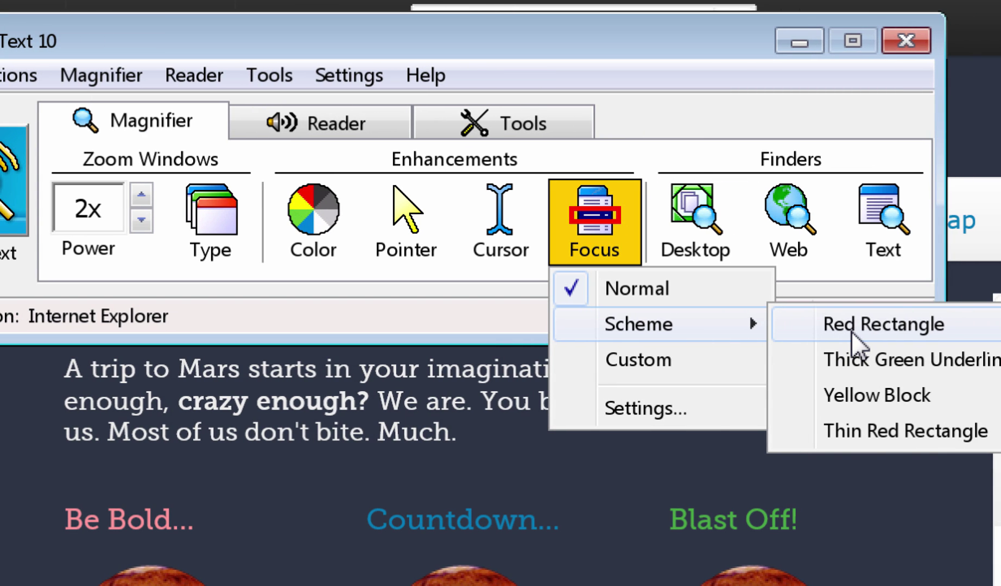
{"action": "left_click", "coordinate": [852, 332]}
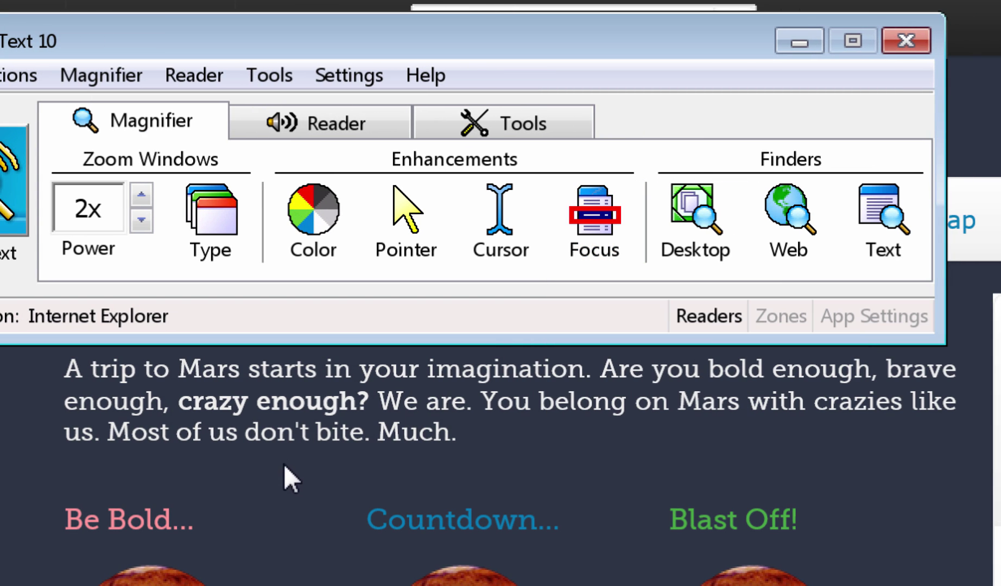
- Switch back to the web page and move the keyboard focus from Hotels through the links to Book Tickets
{"action": "key", "text": "alt+Tab"}
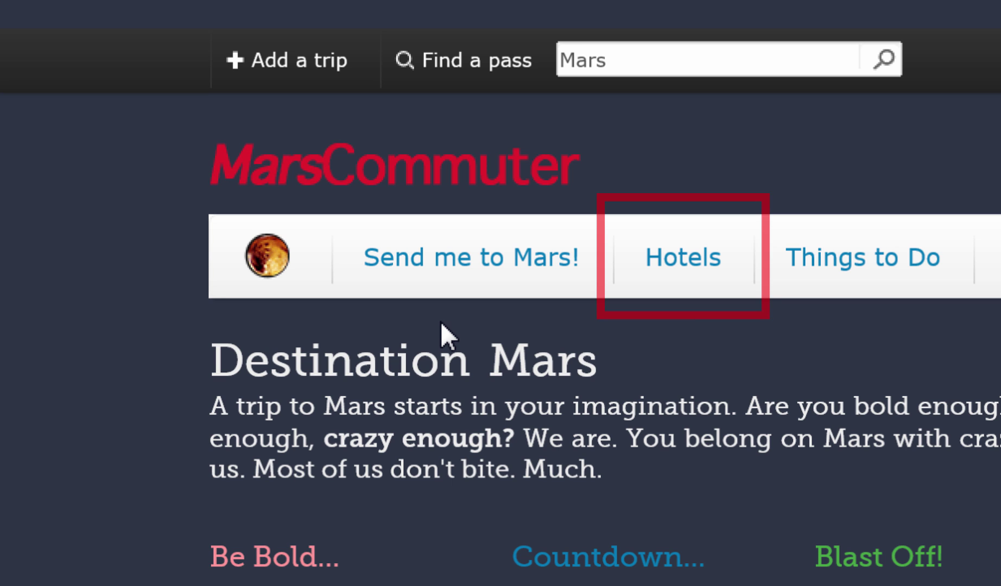
{"action": "key", "text": "Tab"}
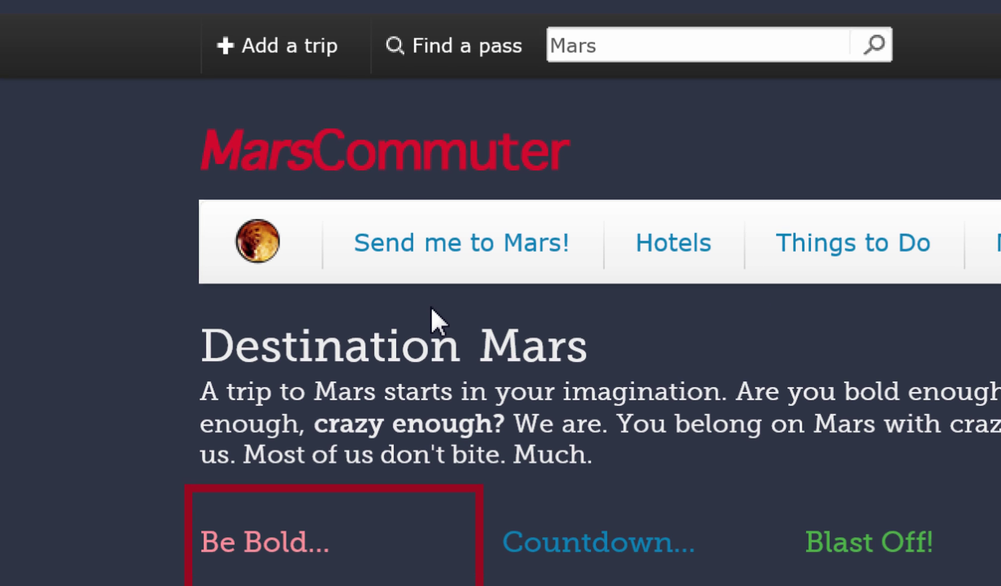
{"action": "key", "text": "Tab"}
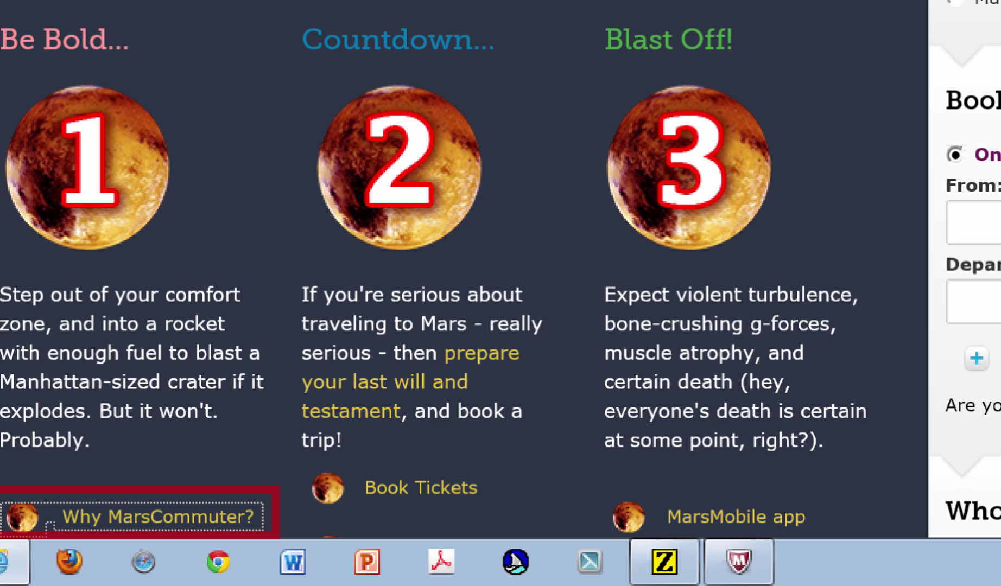
{"action": "key", "text": "Tab"}
{"action": "key", "text": "Tab"}
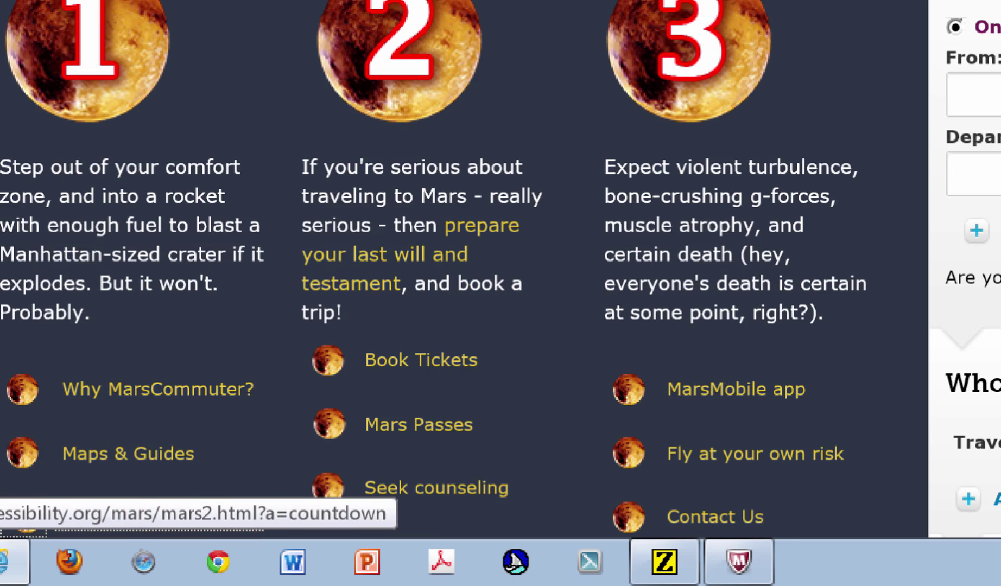
{"action": "key", "text": "Tab"}
{"action": "key", "text": "Tab"}
{"action": "key", "text": "Tab"}
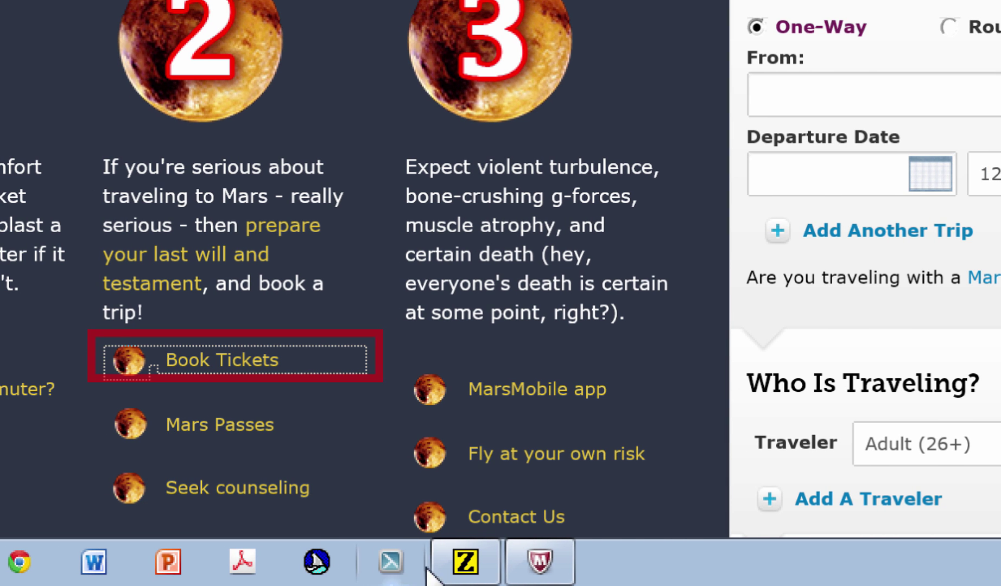
- Switch to the ZoomText window and display its Reader controls
{"action": "left_click", "coordinate": [473, 574]}
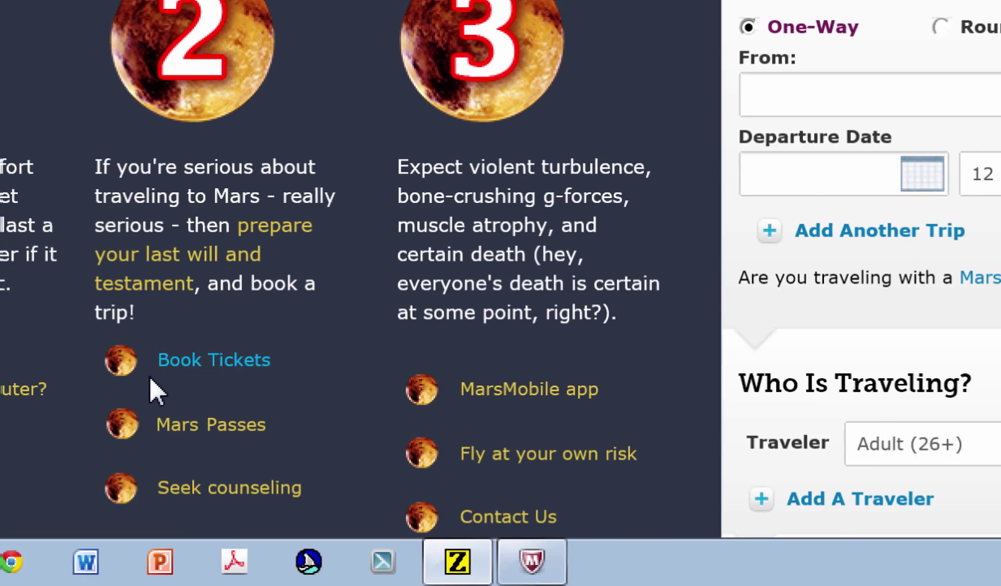
{"action": "left_click", "coordinate": [151, 375]}
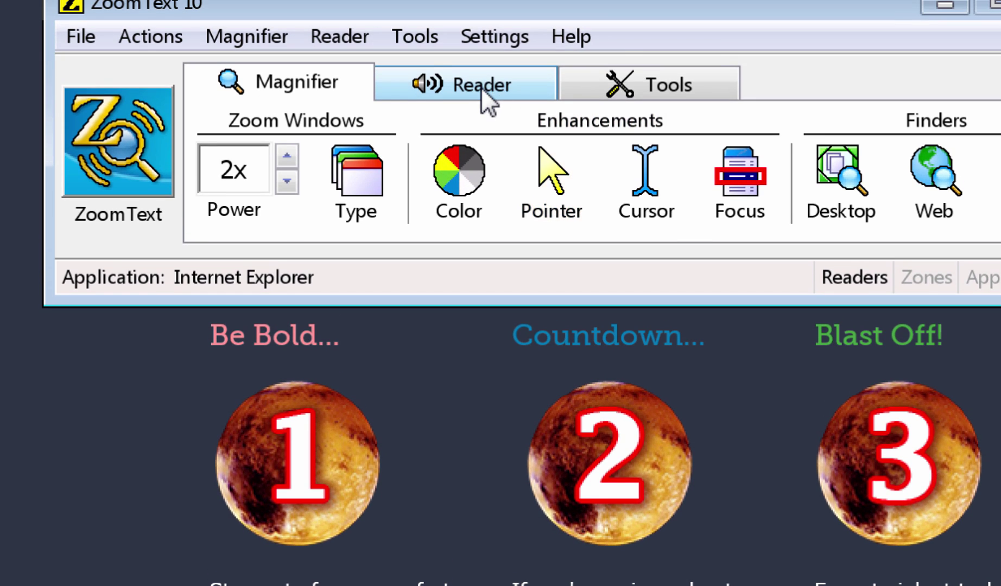
{"action": "left_click", "coordinate": [482, 41]}
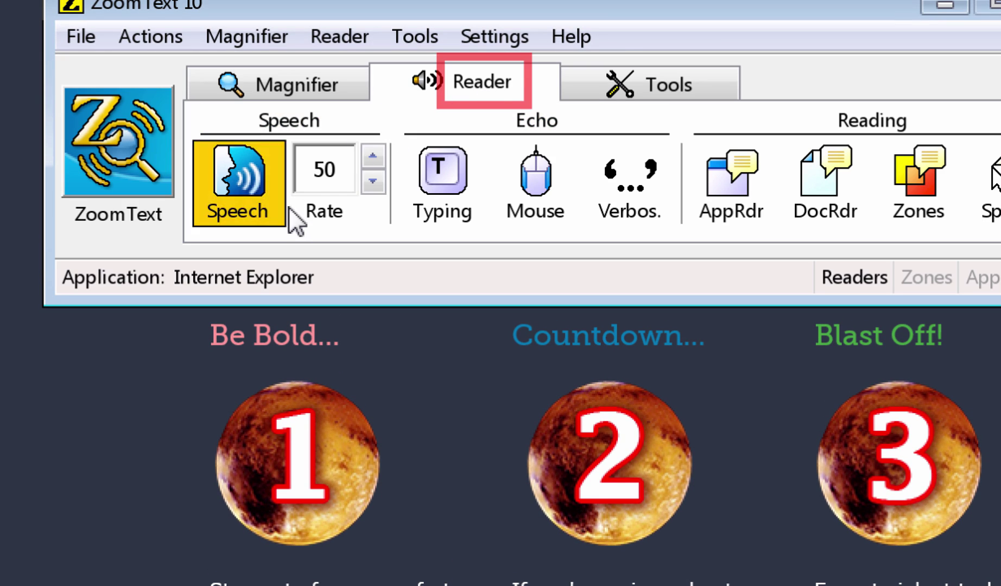